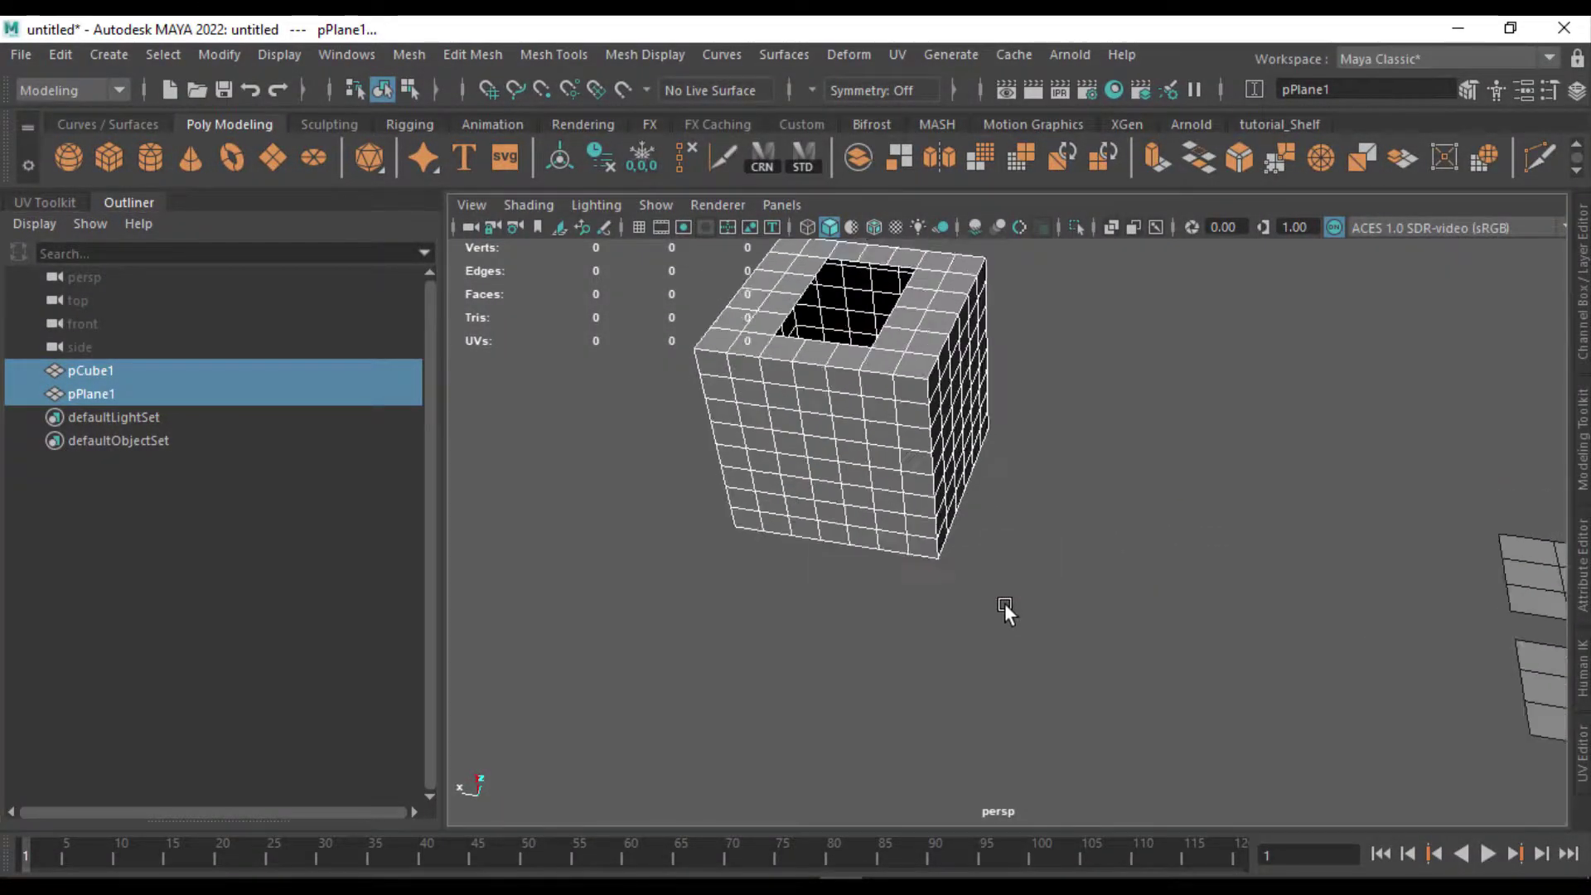
- Select the cube and examine the rectangular opening in its top from several angles
middle_click_drag(1004, 602, 1032, 762, "alt")
left_click(1101, 627)
scroll(1016, 575, "up", 4)
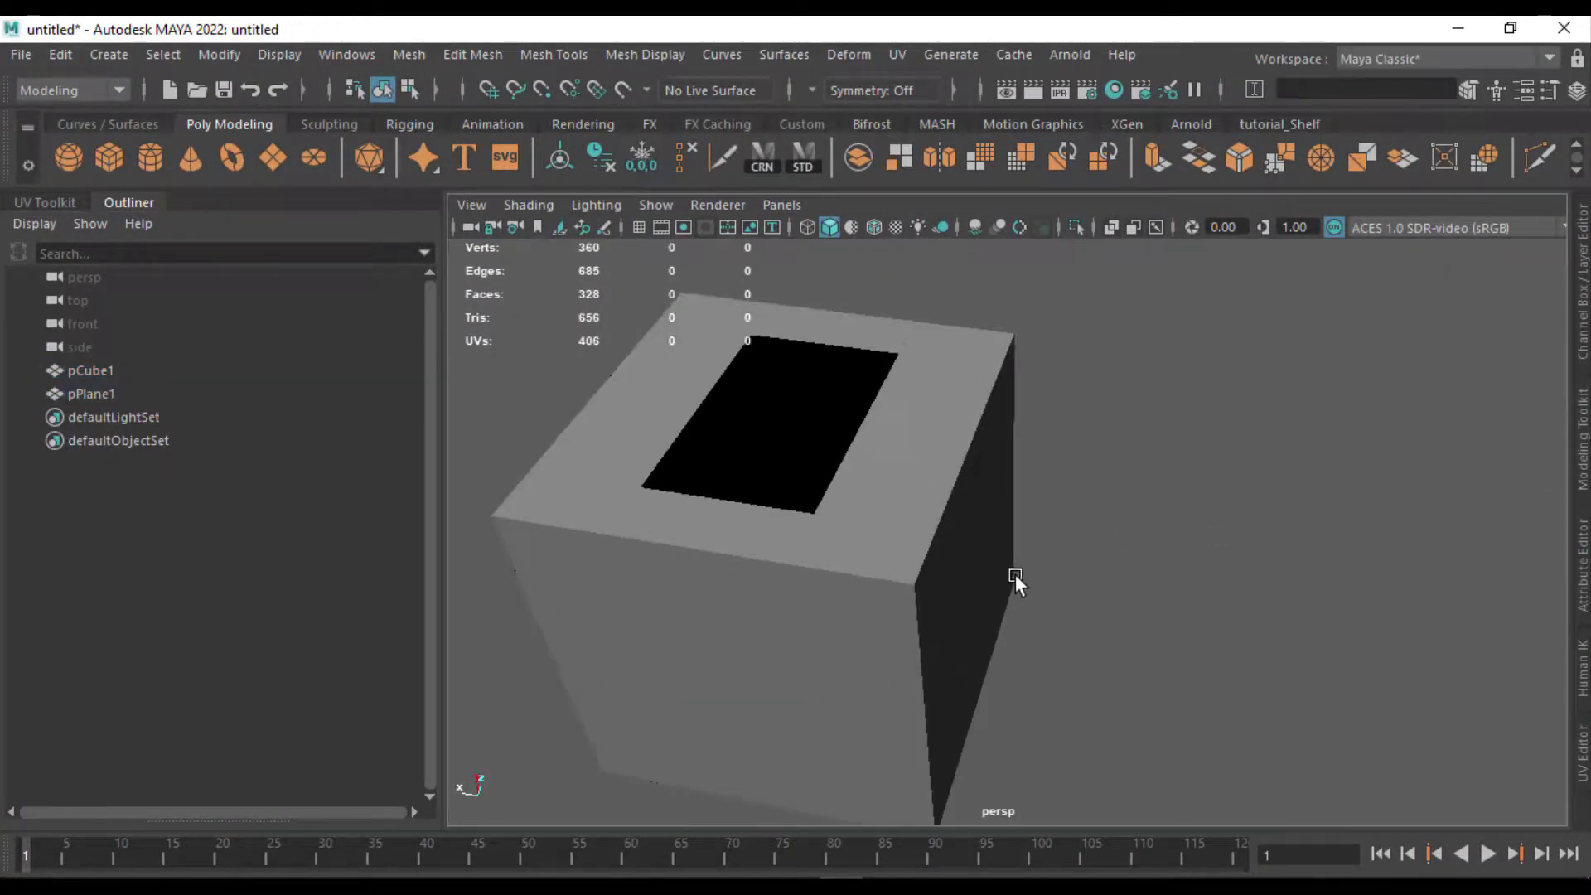
middle_click_drag(1014, 574, 1194, 616, "alt")
left_click(1178, 617)
left_click_drag(1188, 618, 960, 590, "alt")
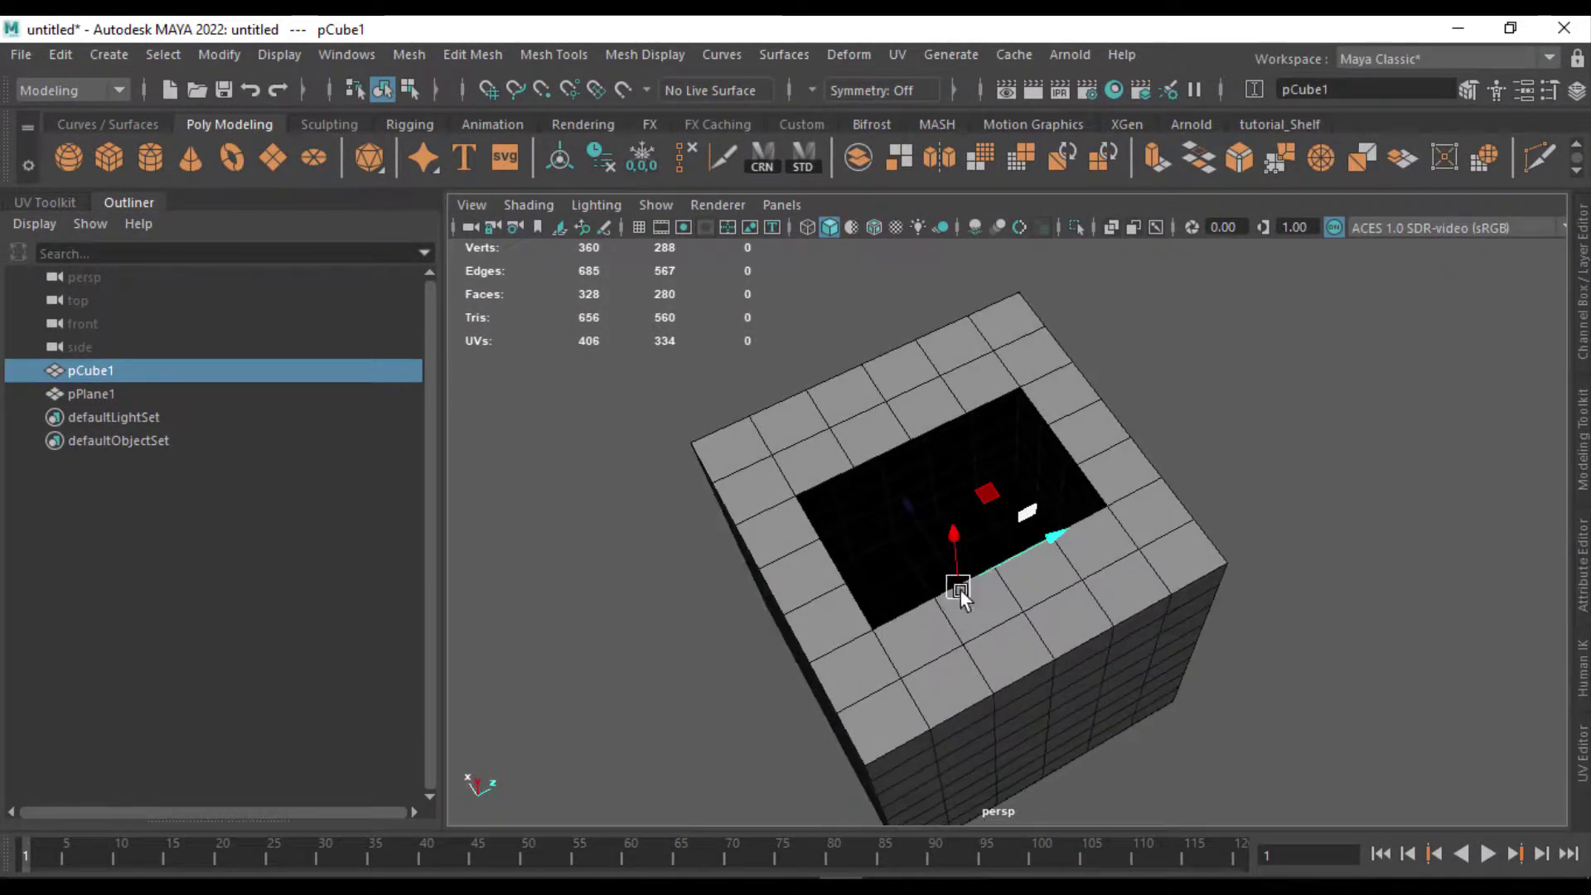
right_click_drag(961, 590, 1113, 643, "alt")
left_click_drag(1113, 642, 1229, 595, "alt")
right_click_drag(1227, 593, 1251, 587, "alt")
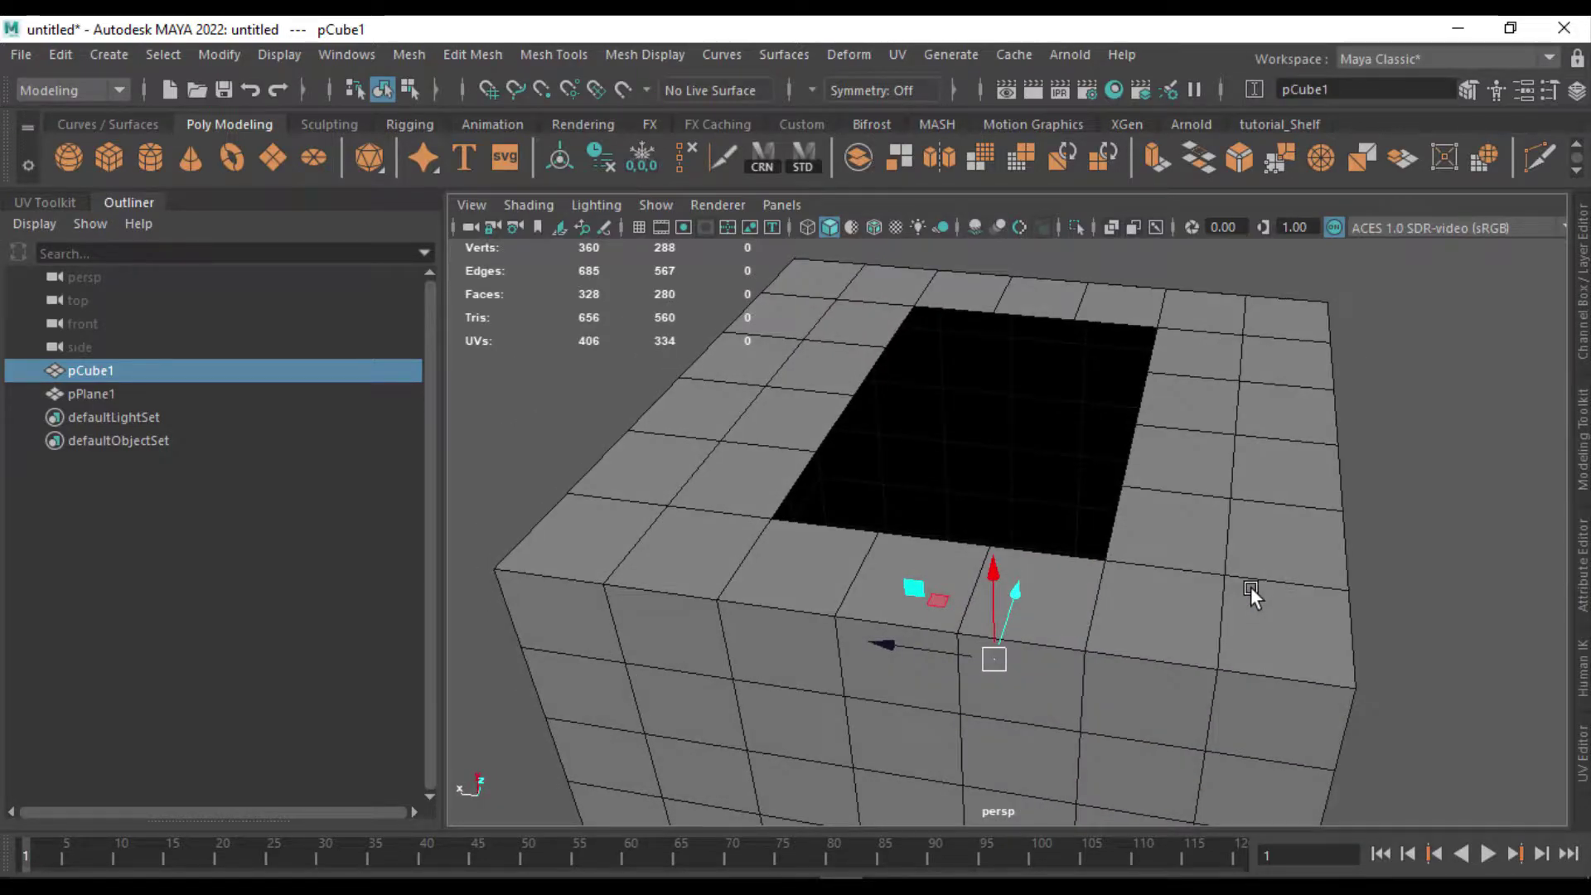
left_click_drag(1132, 581, 1101, 704, "alt")
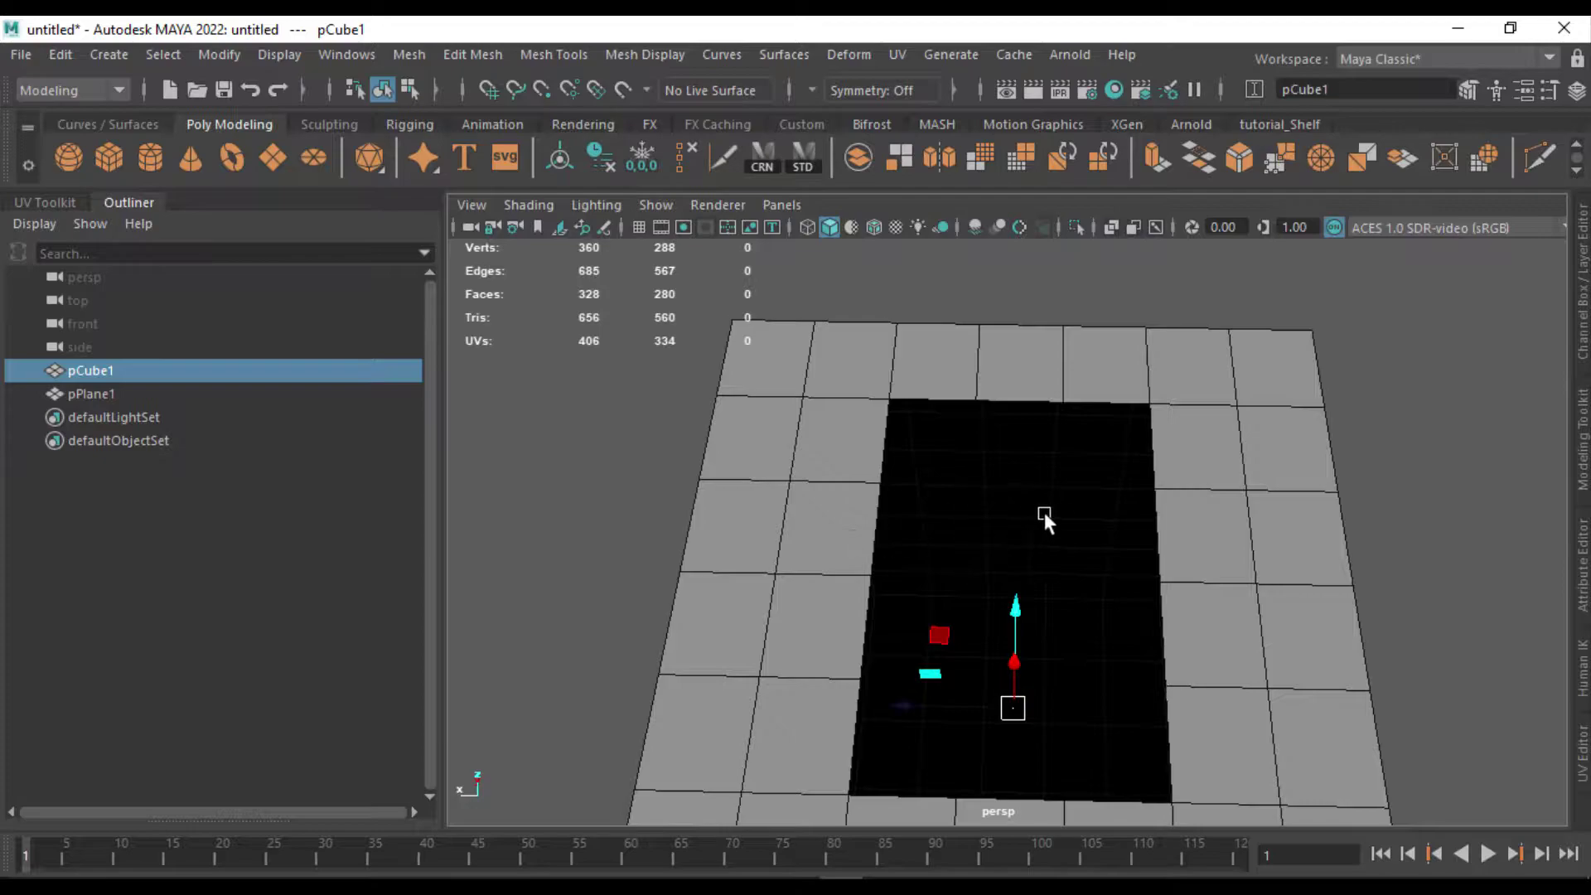
left_click_drag(1044, 518, 886, 448, "alt")
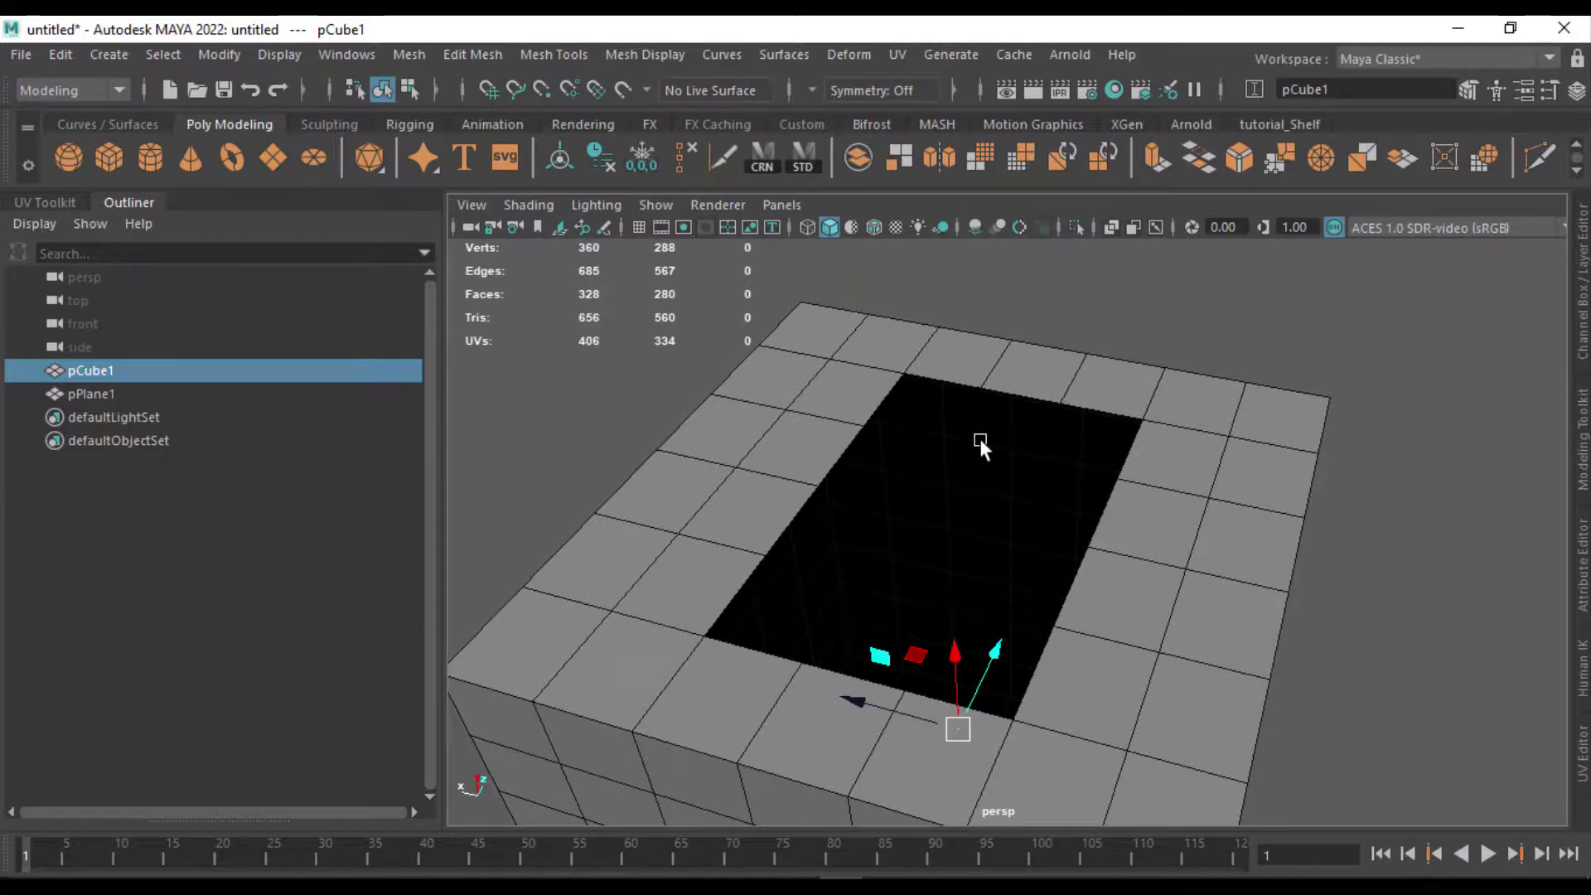
- Preview the open cube with smoothing, compare it with the unsmoothed mesh, and restore the unsmoothed display
key("3")
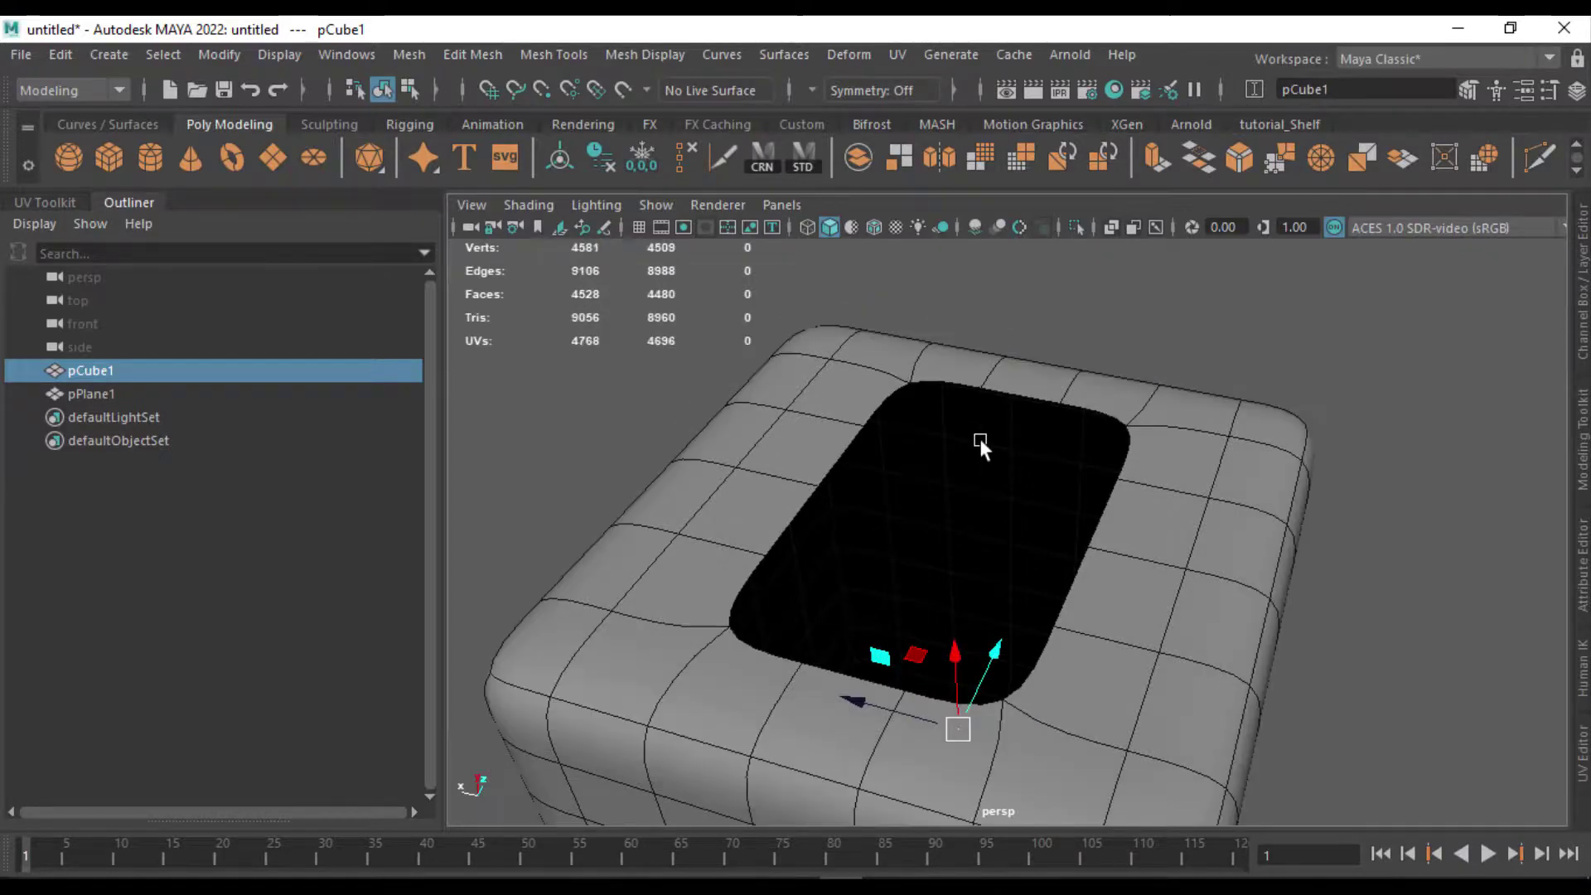
left_click(1282, 290)
left_click_drag(1283, 290, 1313, 464, "alt")
left_click(1312, 464)
scroll(1282, 514, "down", 4)
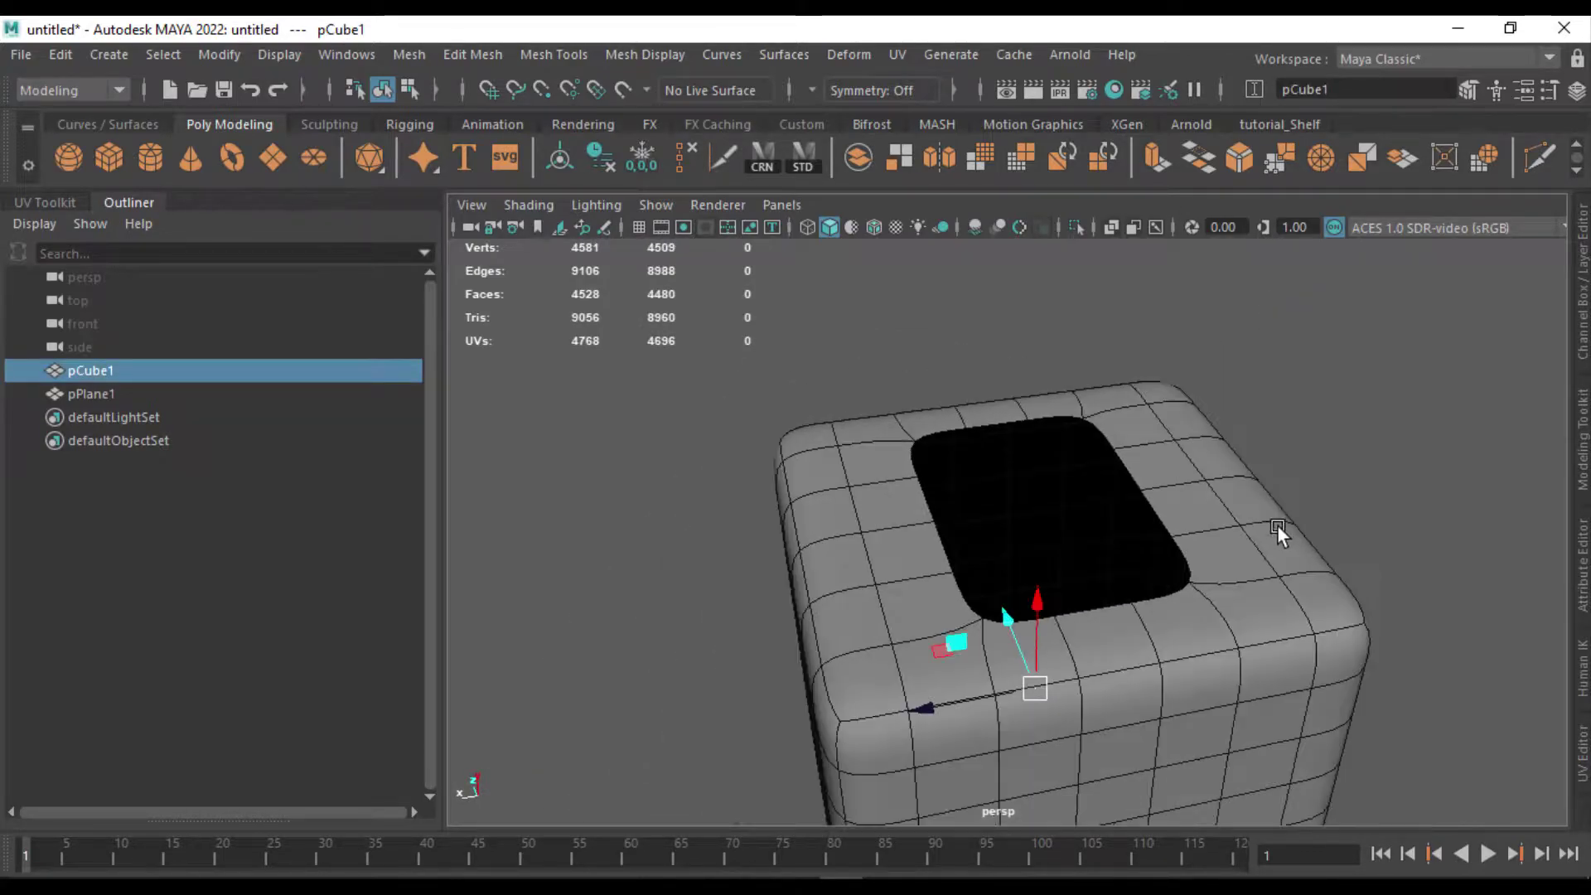
key("1")
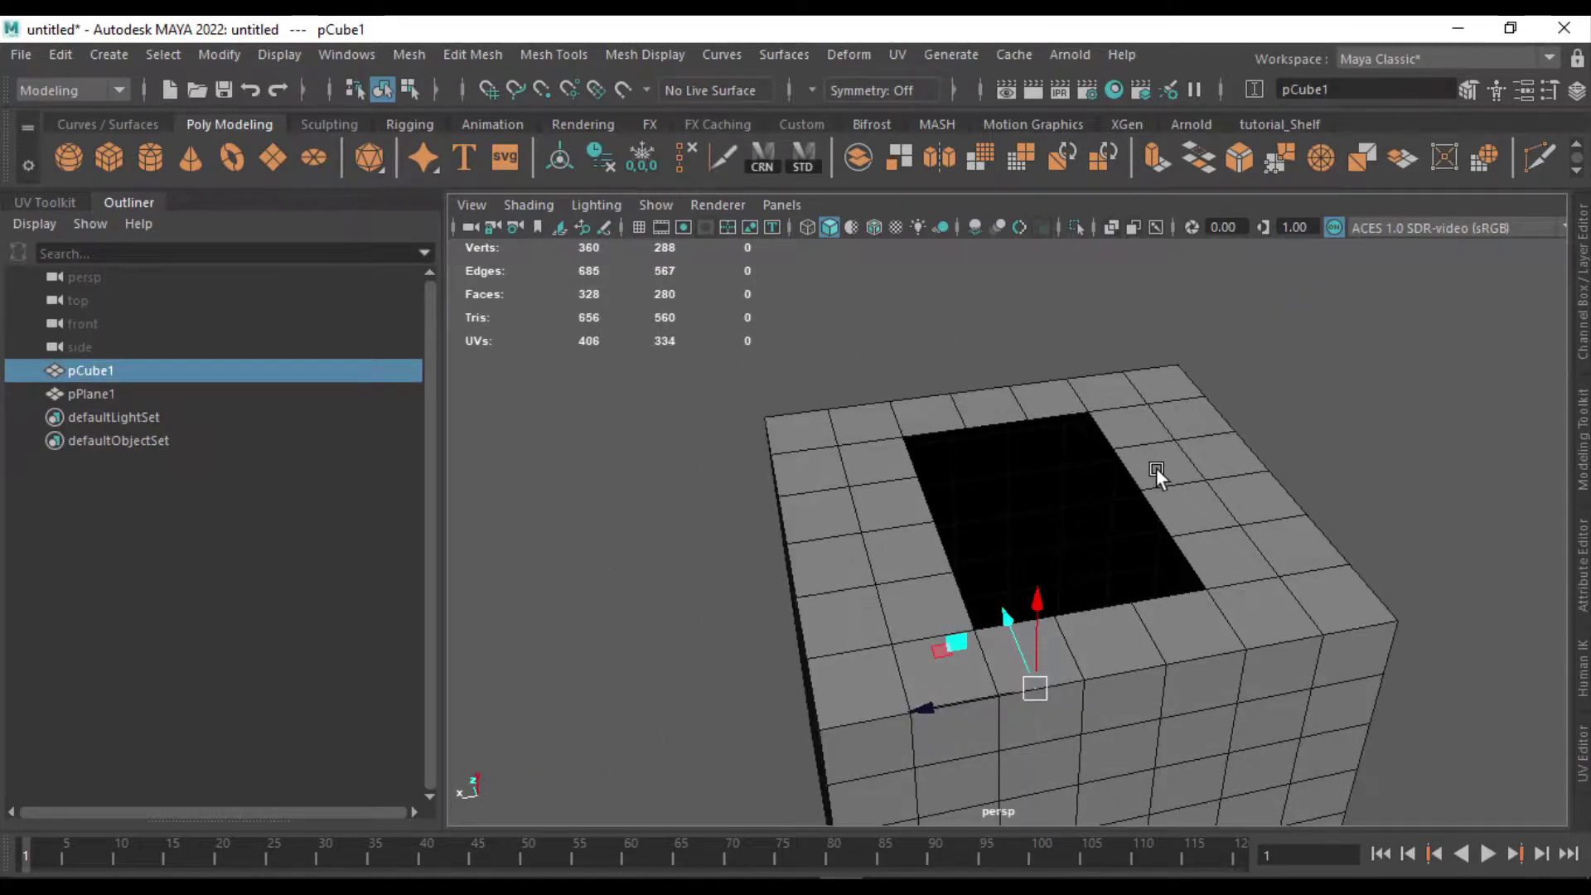
scroll(1111, 480, "up", 1)
key("3")
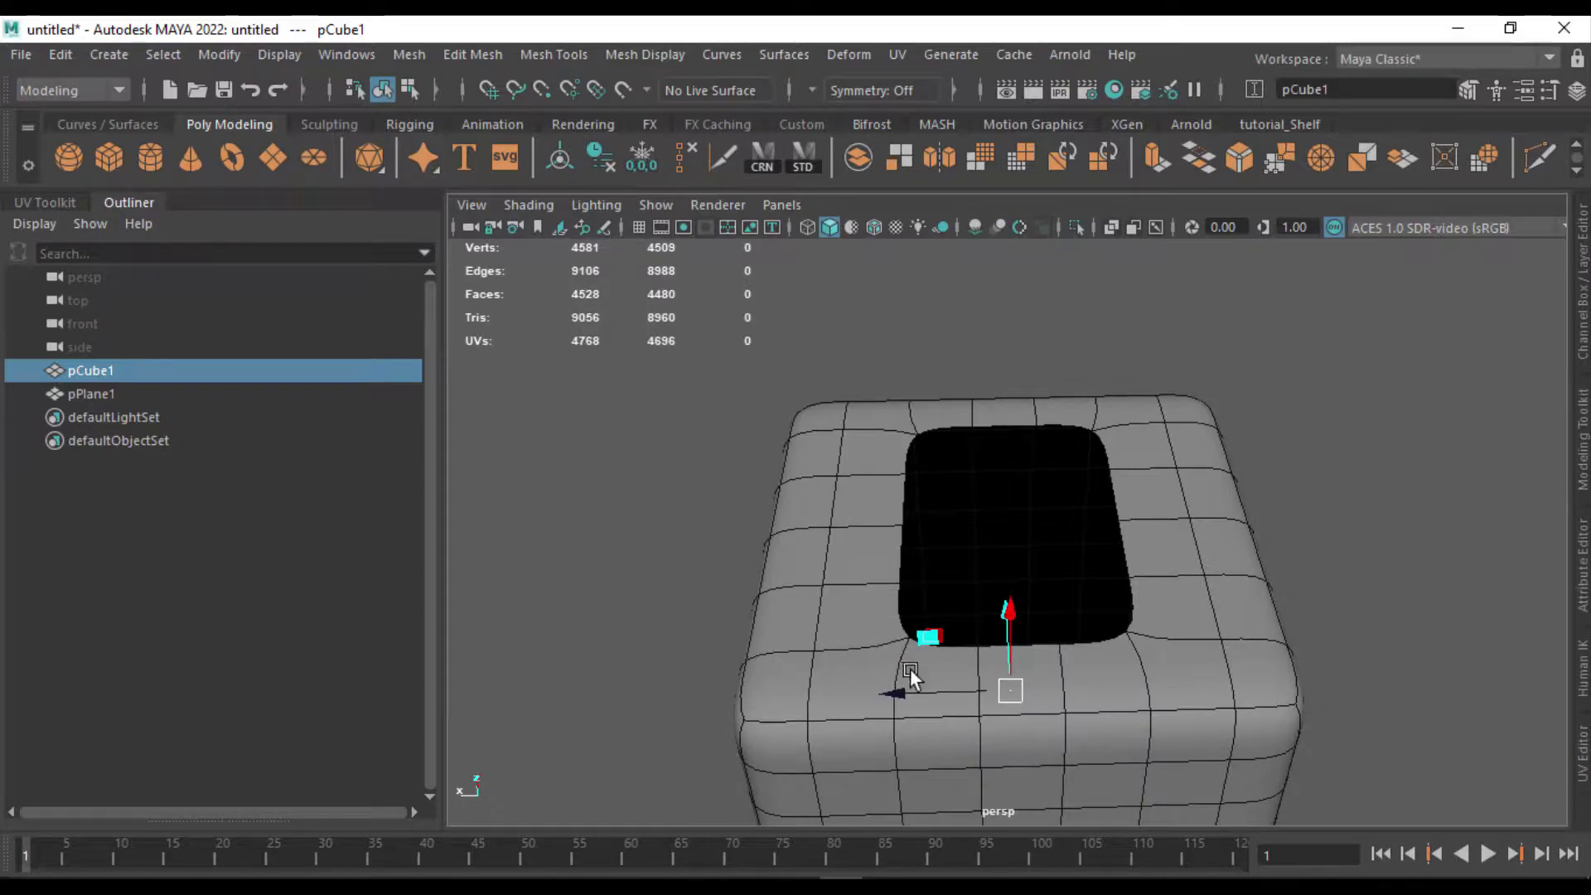
key("1")
- Select the border edge loop of the cube's top opening and close it with Fill Hole
left_click_drag(1136, 414, 1125, 452, "alt")
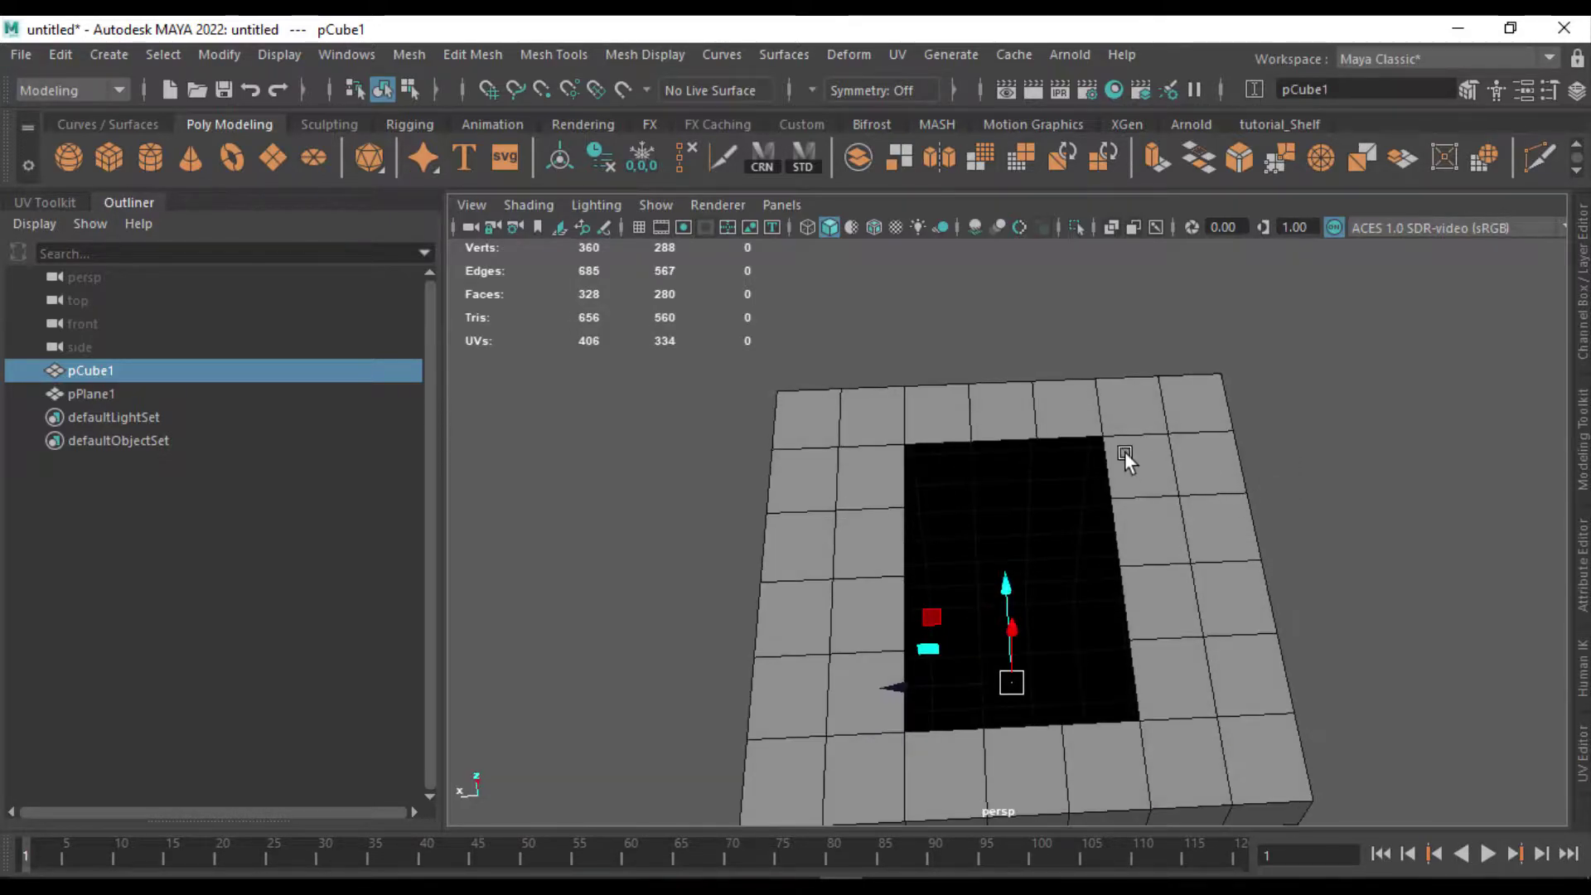
right_click_drag(1123, 448, 1116, 179)
left_click_drag(1126, 525, 1222, 528, "alt")
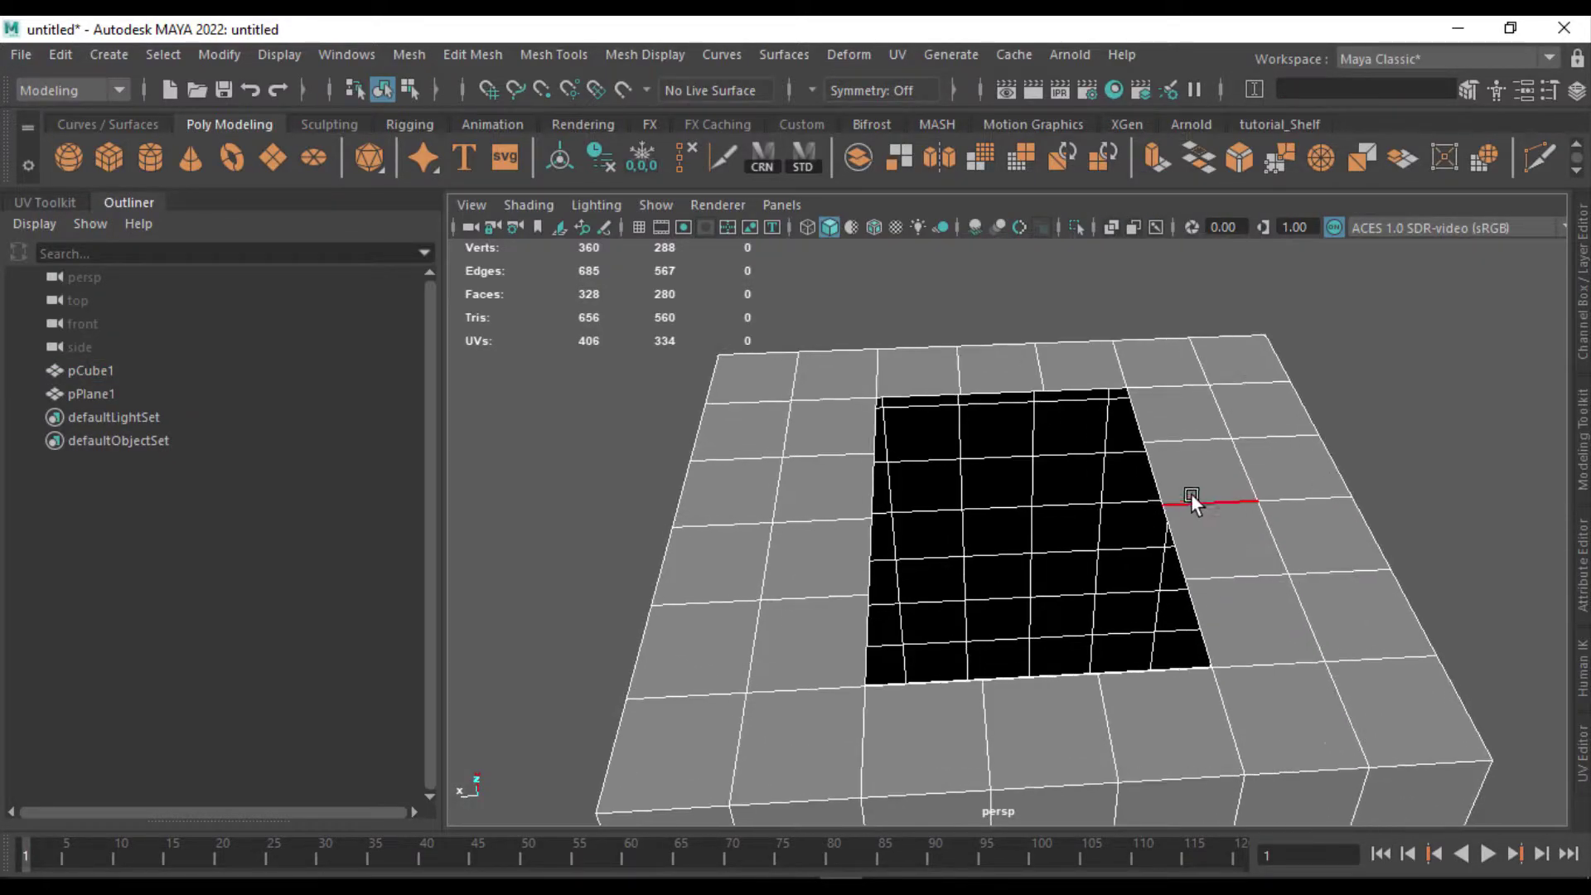
left_click_drag(1154, 463, 1226, 473, "alt")
left_click(1174, 452)
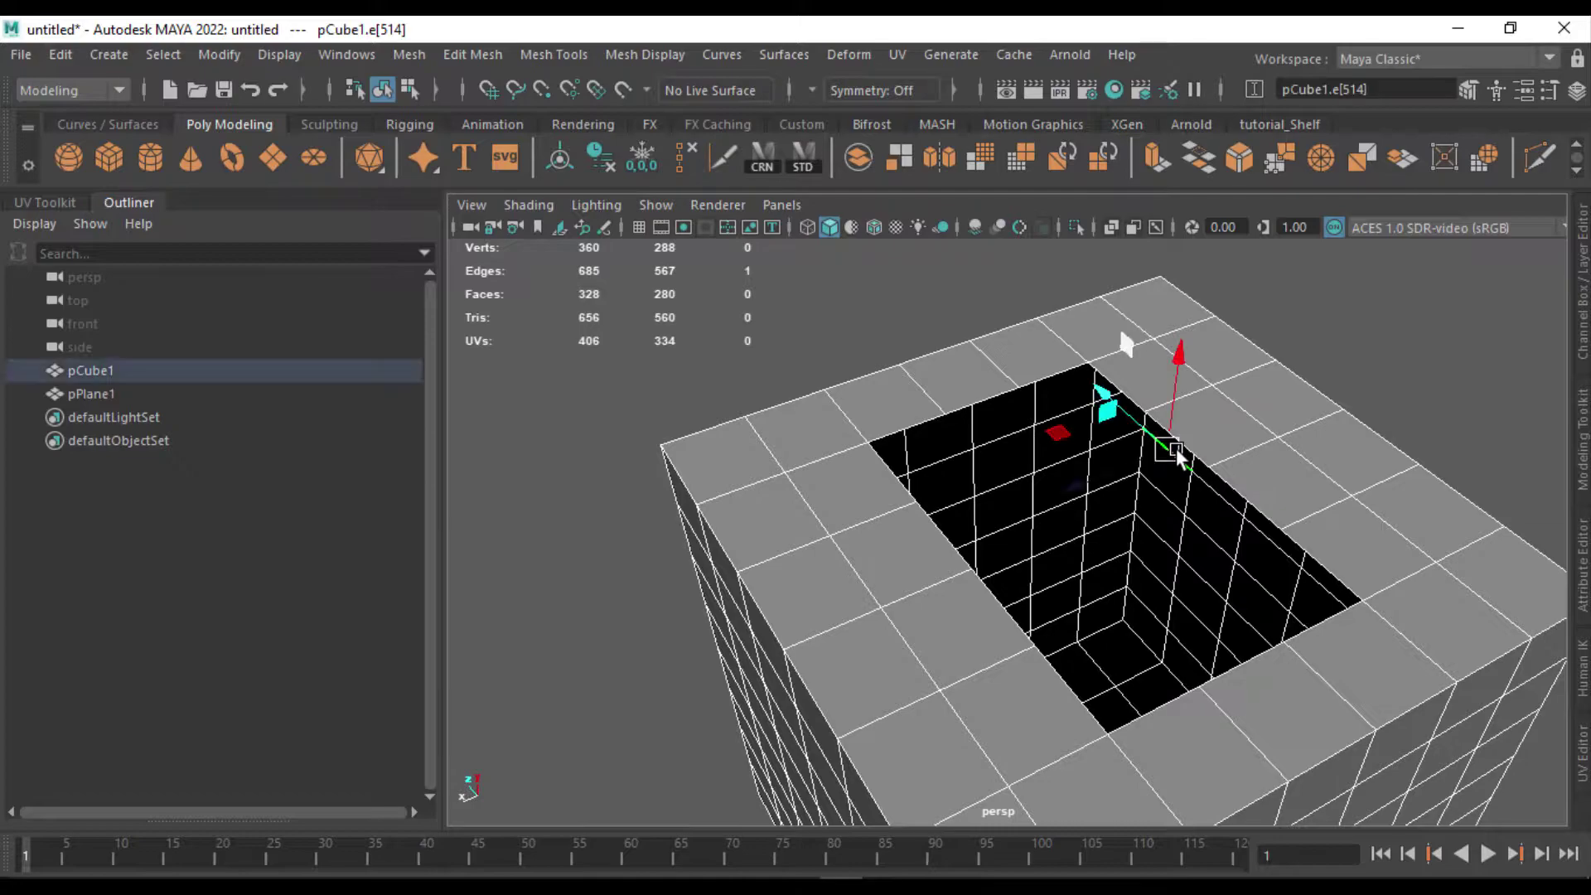
double_click(1216, 470)
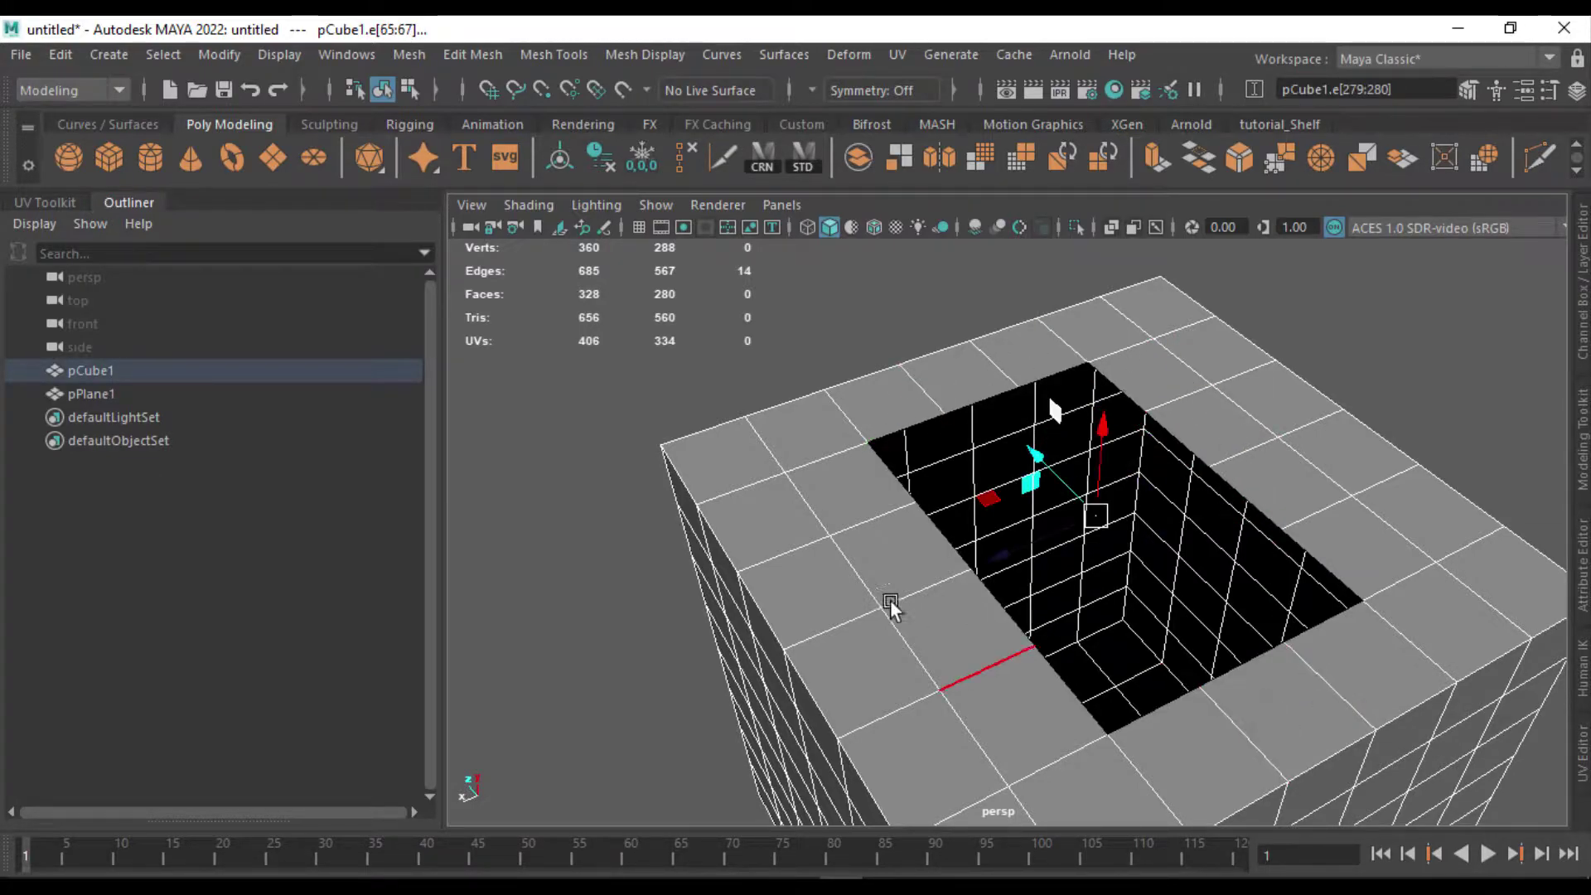
left_click_drag(1210, 540, 1156, 484, "alt")
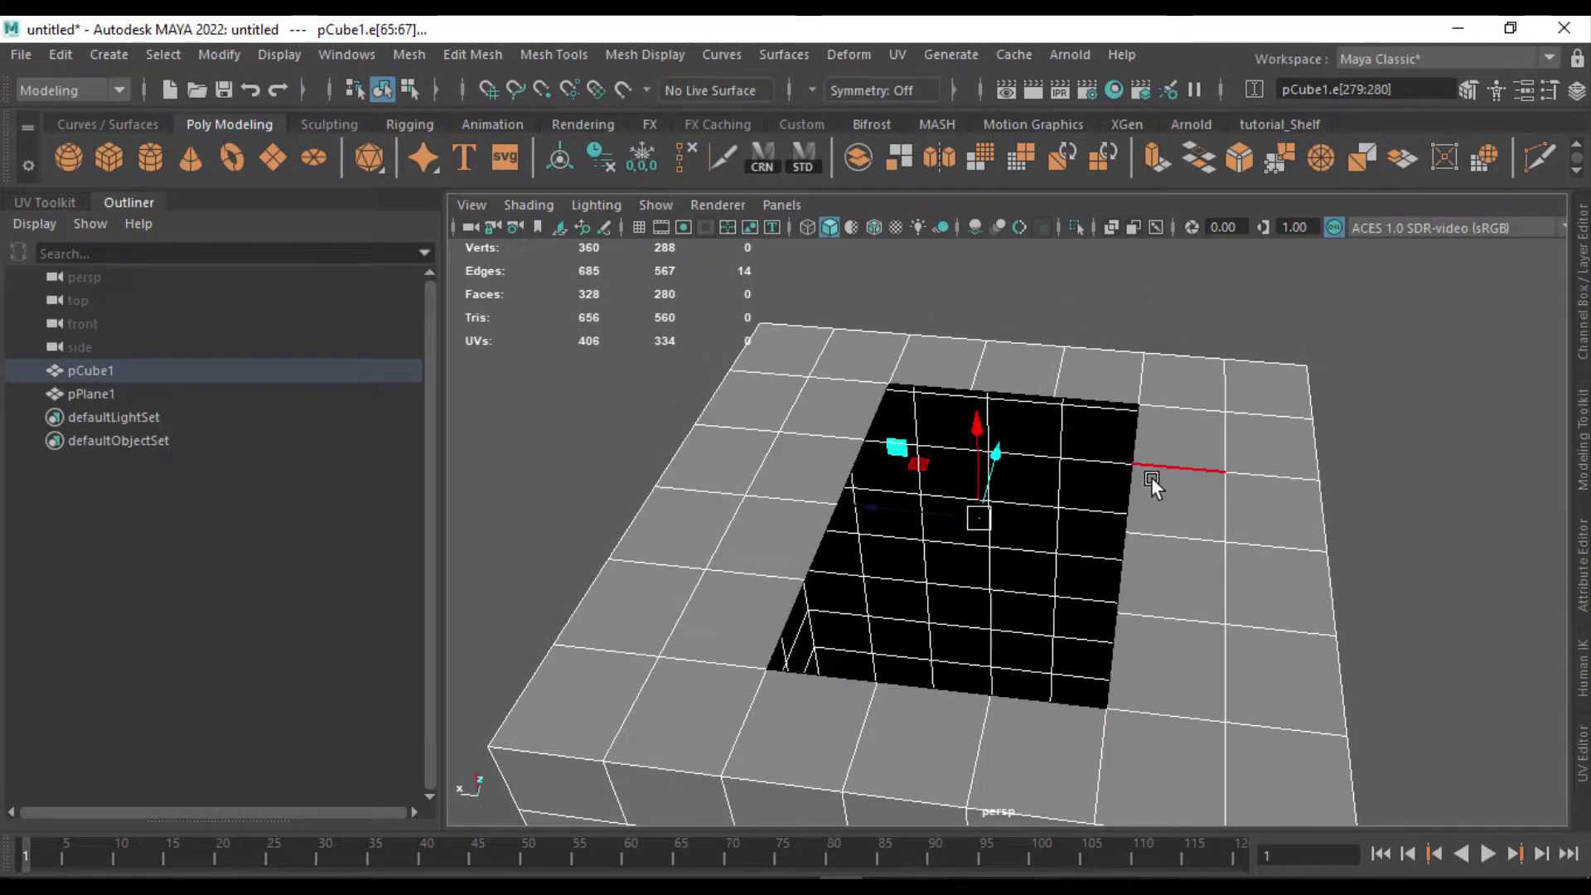
right_click(1132, 480, "shift")
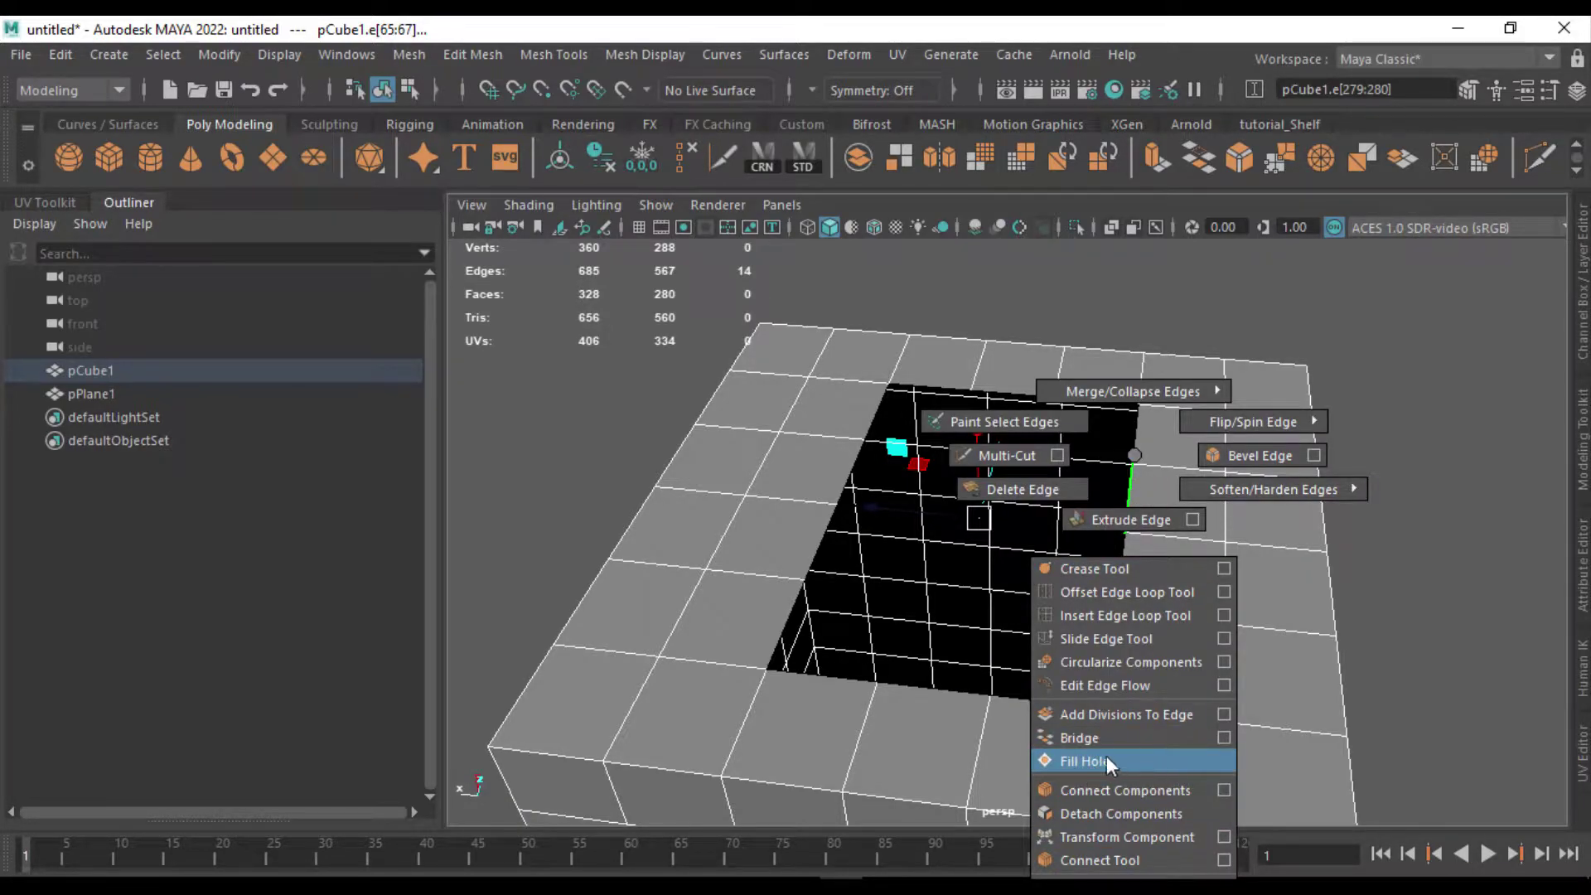
left_click(1127, 755)
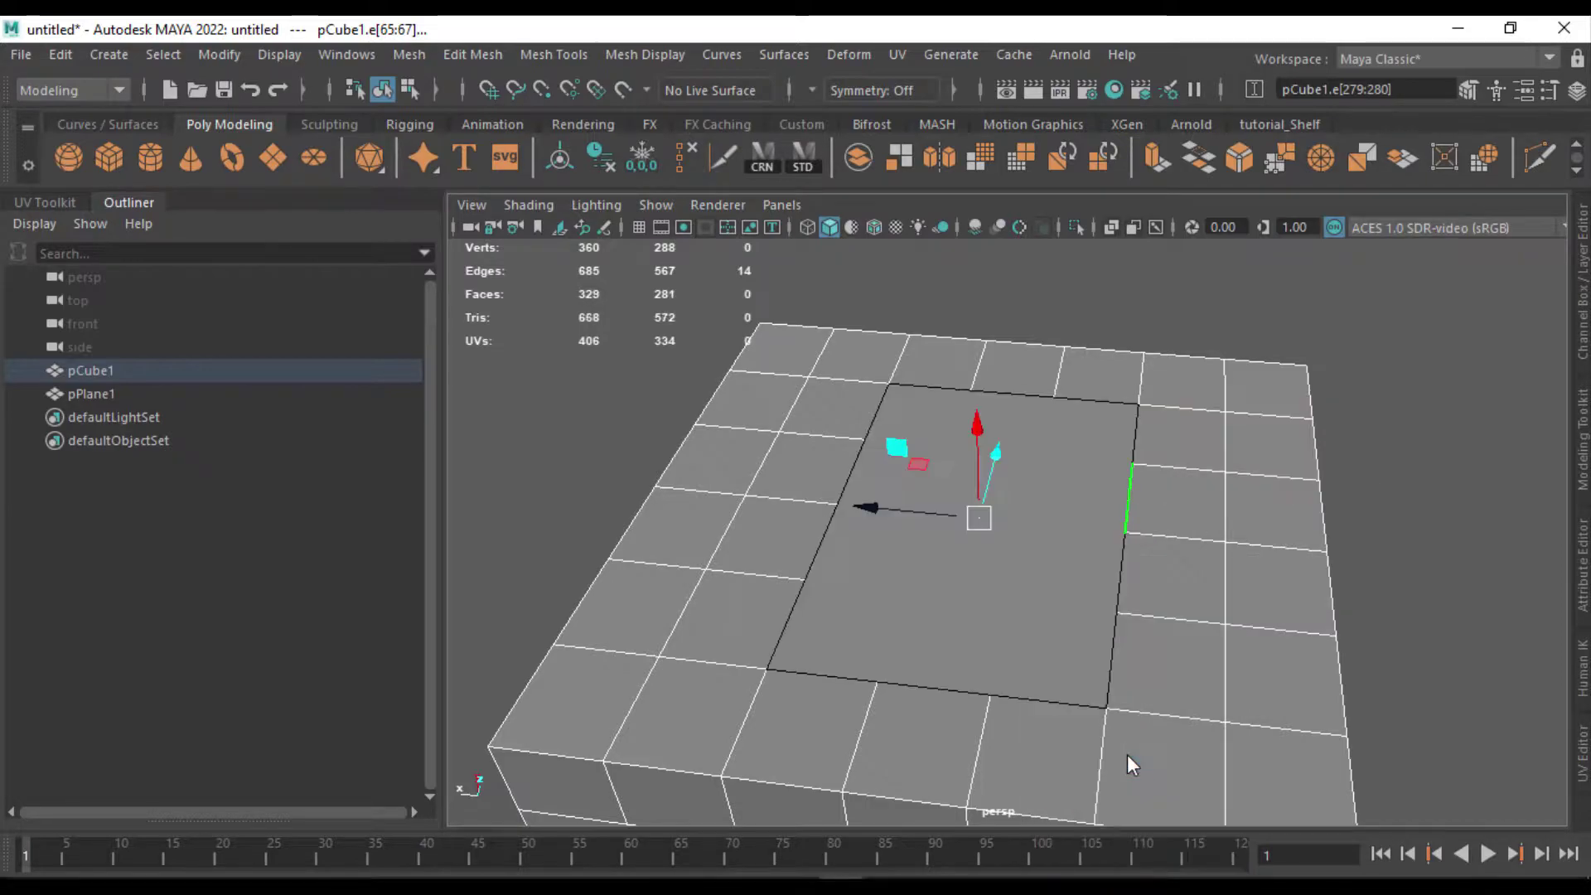
- Select the single face filling the cube's top opening and examine the mesh in smooth preview
left_click_drag(1112, 622, 1262, 633, "alt")
left_click_drag(979, 587, 1122, 493, "alt")
right_click_drag(1124, 245, 1123, 309)
left_click(1134, 439)
left_click_drag(1190, 552, 1181, 497, "alt")
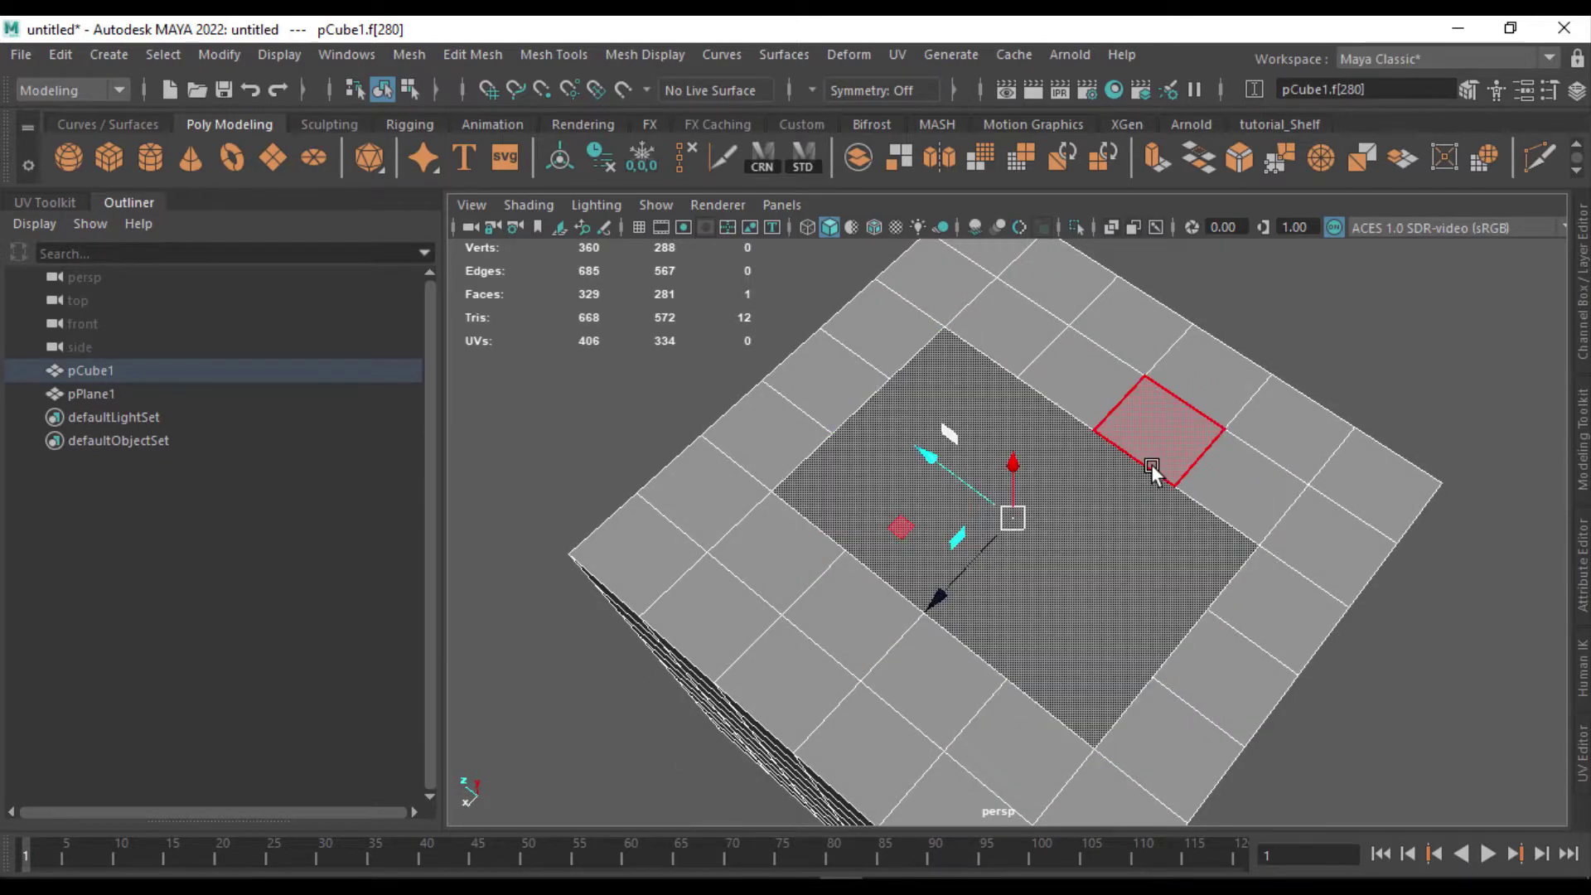
key("3")
left_click(1208, 372)
left_click_drag(1383, 508, 1181, 490, "alt")
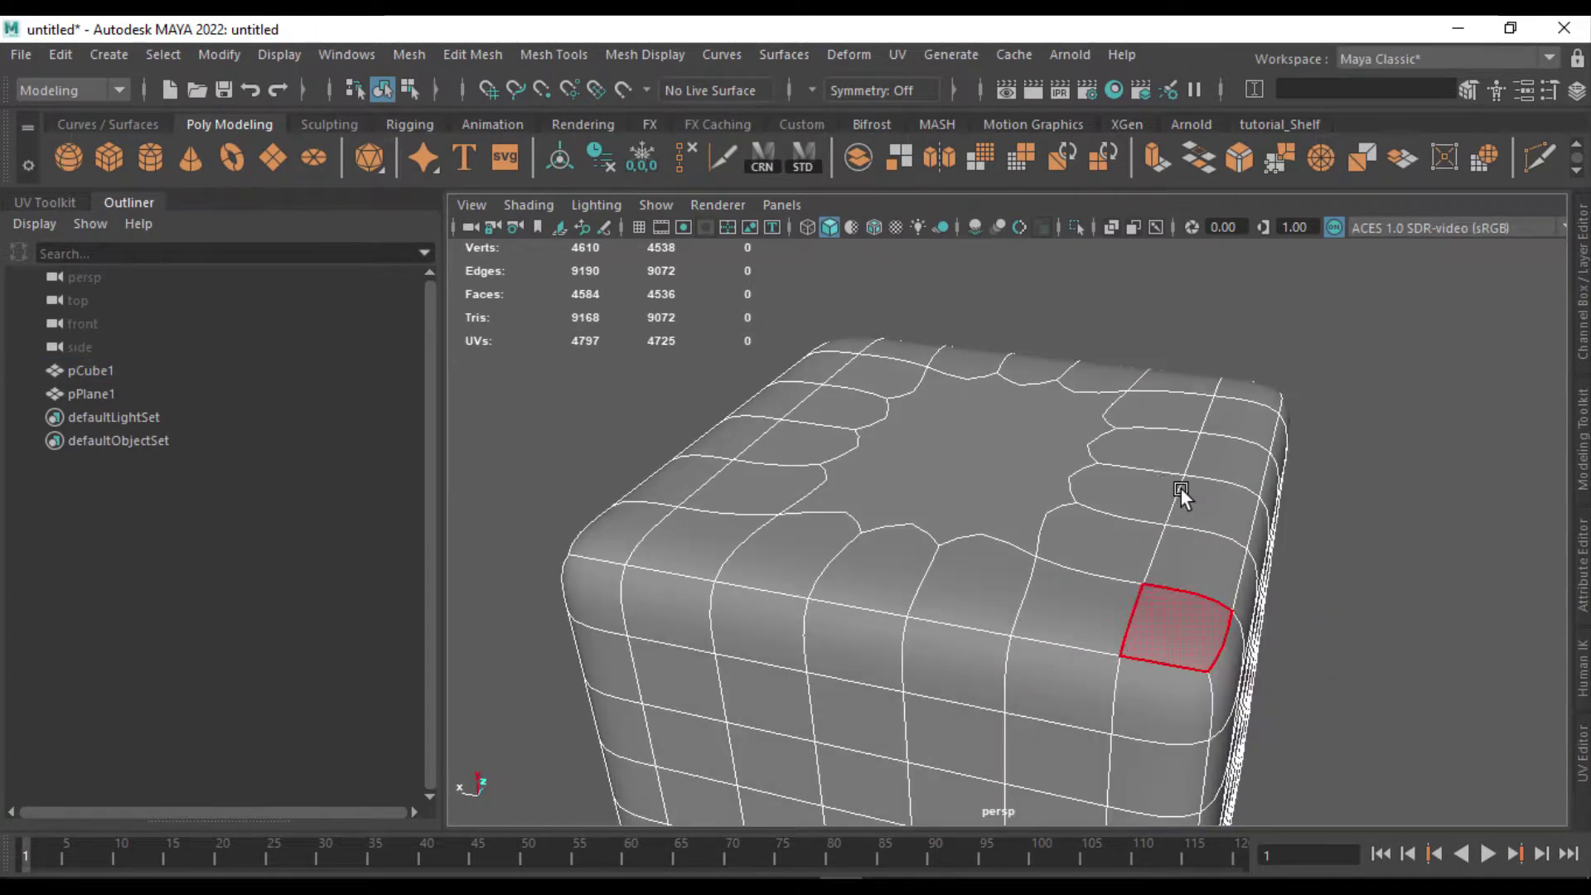
- Return to object mode and switch the filled cube back to its unsmoothed display
right_click_drag(1181, 490, 1428, 469)
left_click(1428, 468)
left_click_drag(1428, 469, 1055, 443, "alt")
left_click(1078, 494)
key("1")
key("ctrl+a")
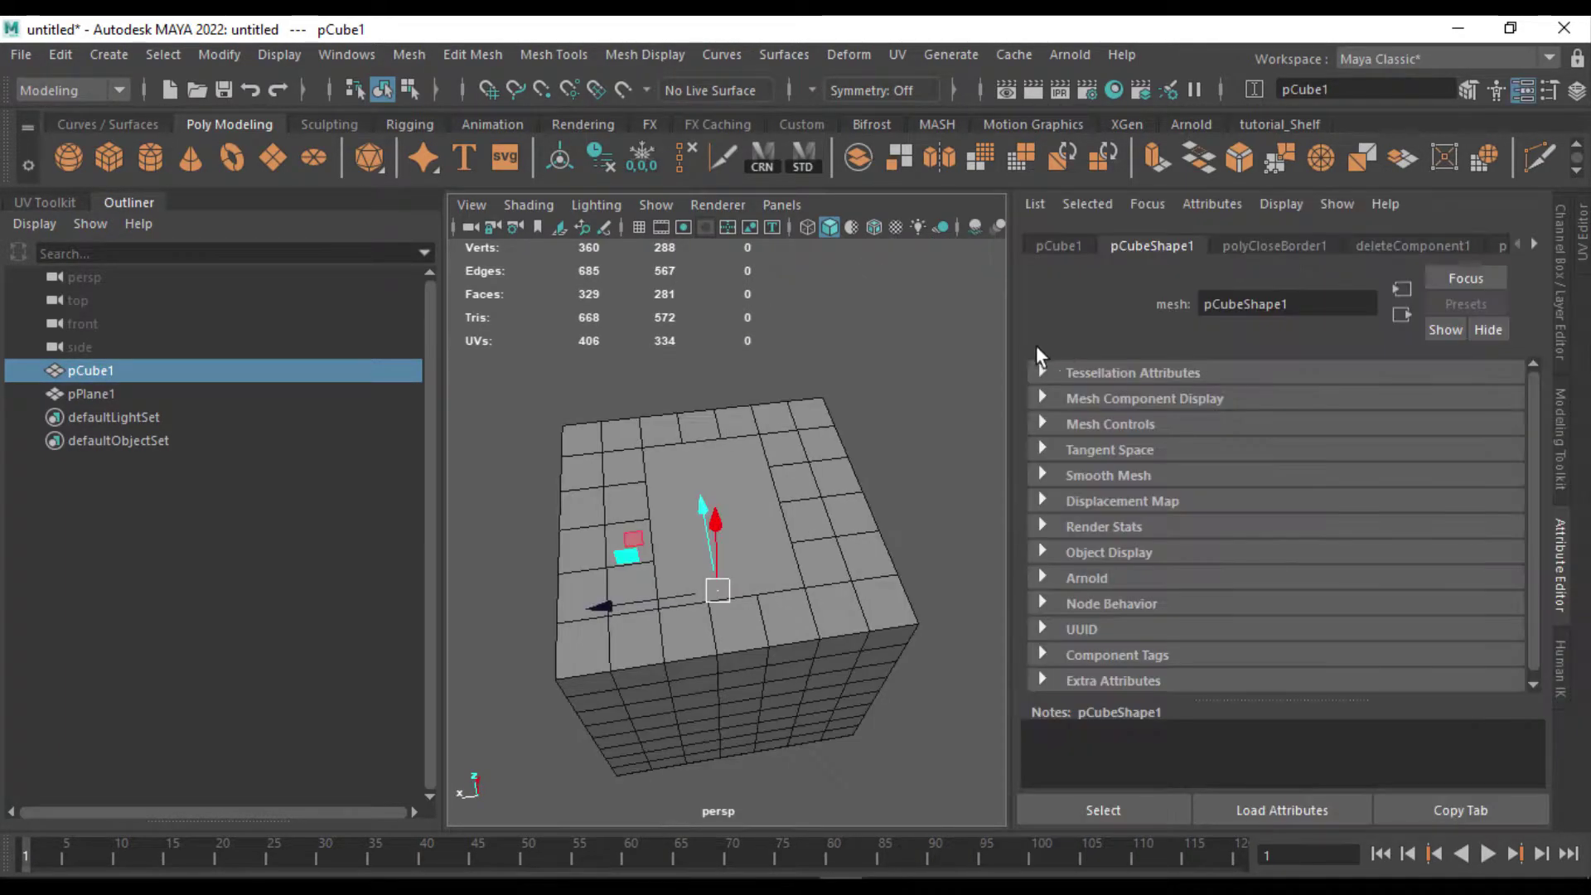
key("ctrl+a")
- Triangulate the large fill face on the cube's top, and quadrangulate the resulting triangles
right_click_drag(1001, 244, 1000, 309)
left_click(894, 397)
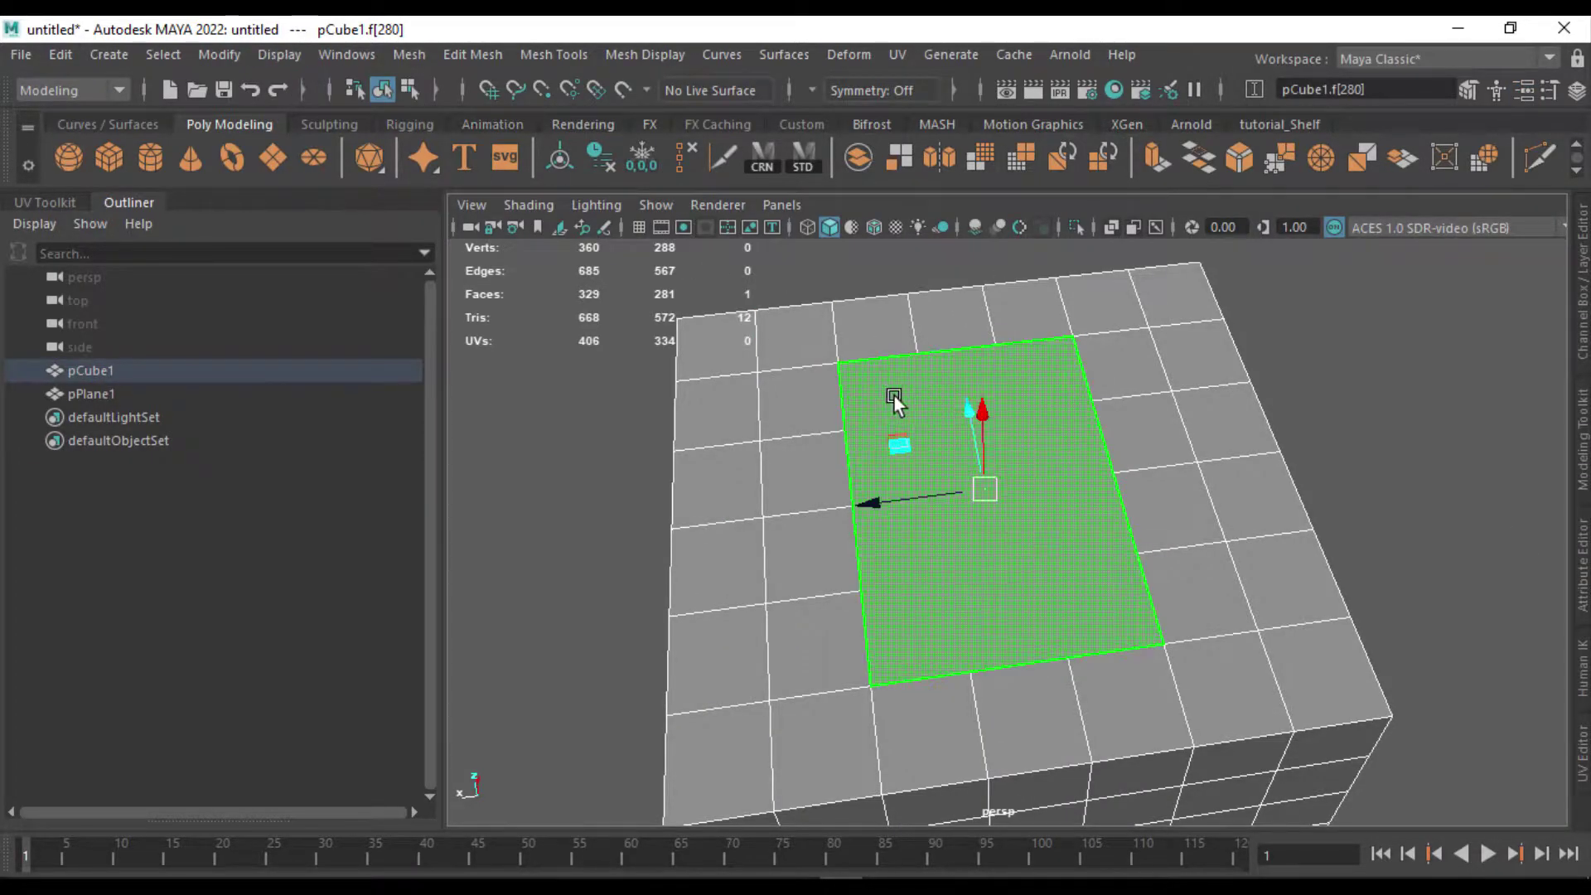
left_click_drag(1067, 414, 861, 415, "alt")
scroll(953, 453, "up", 5)
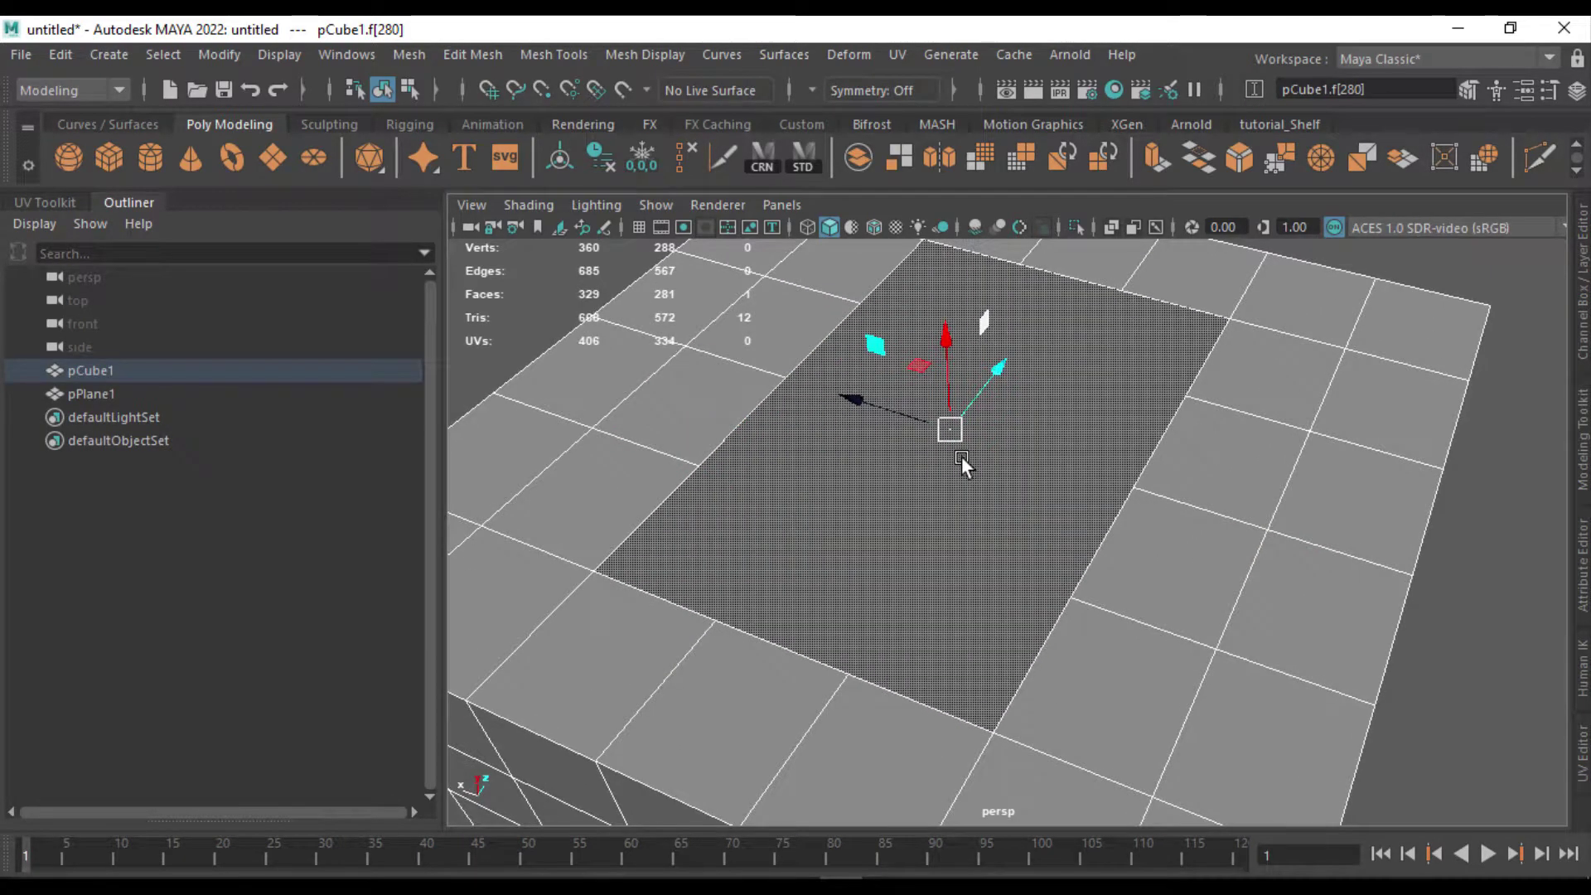
scroll(952, 480, "down", 2)
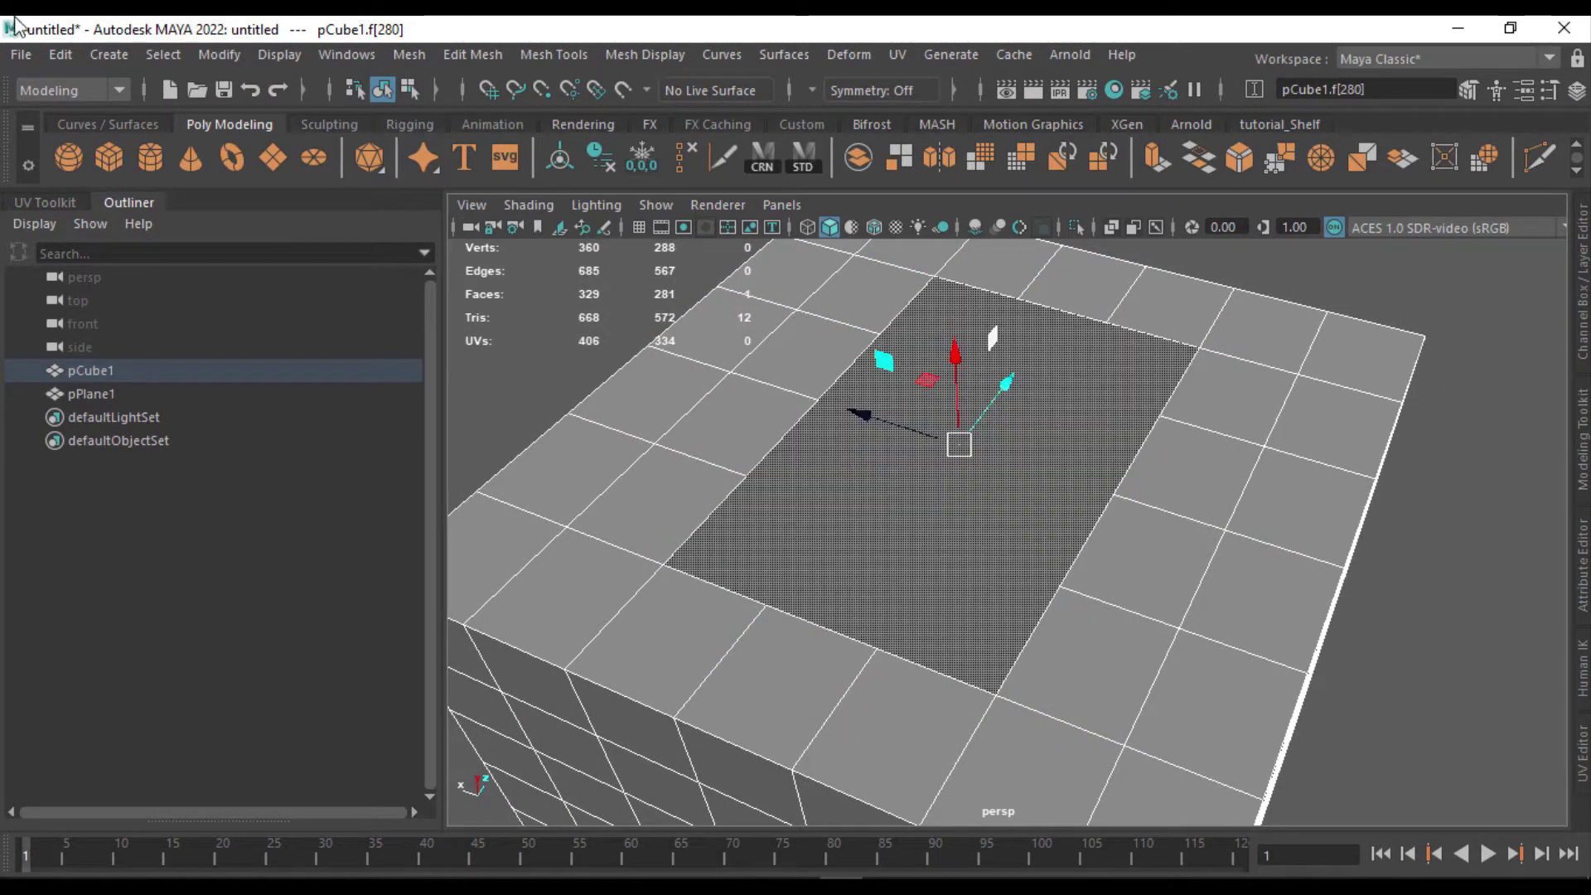
left_click(412, 58)
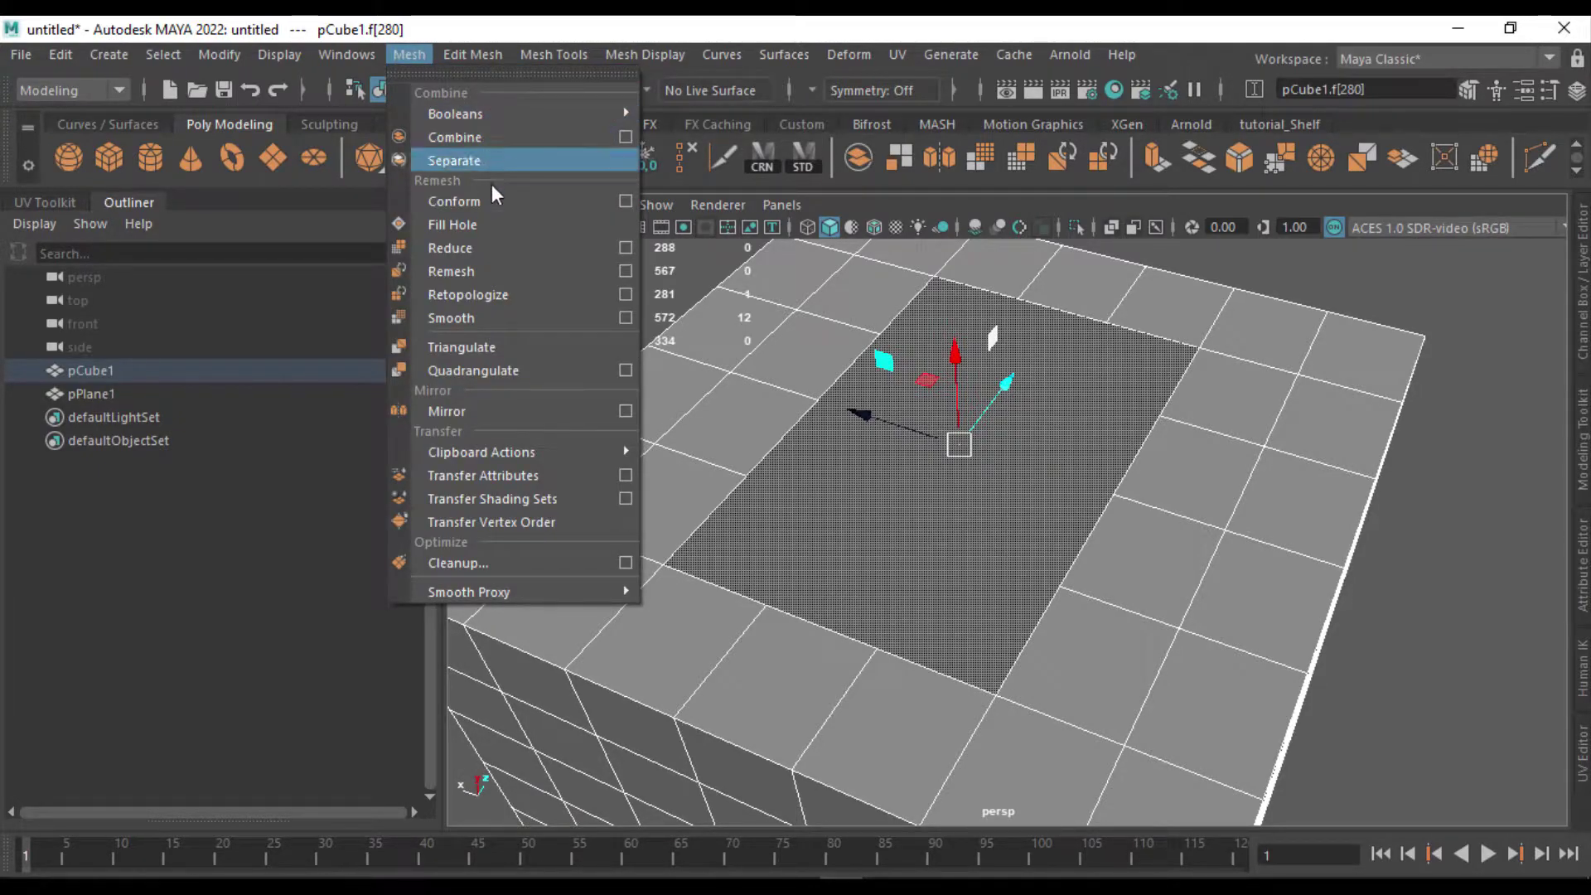
left_click(498, 348)
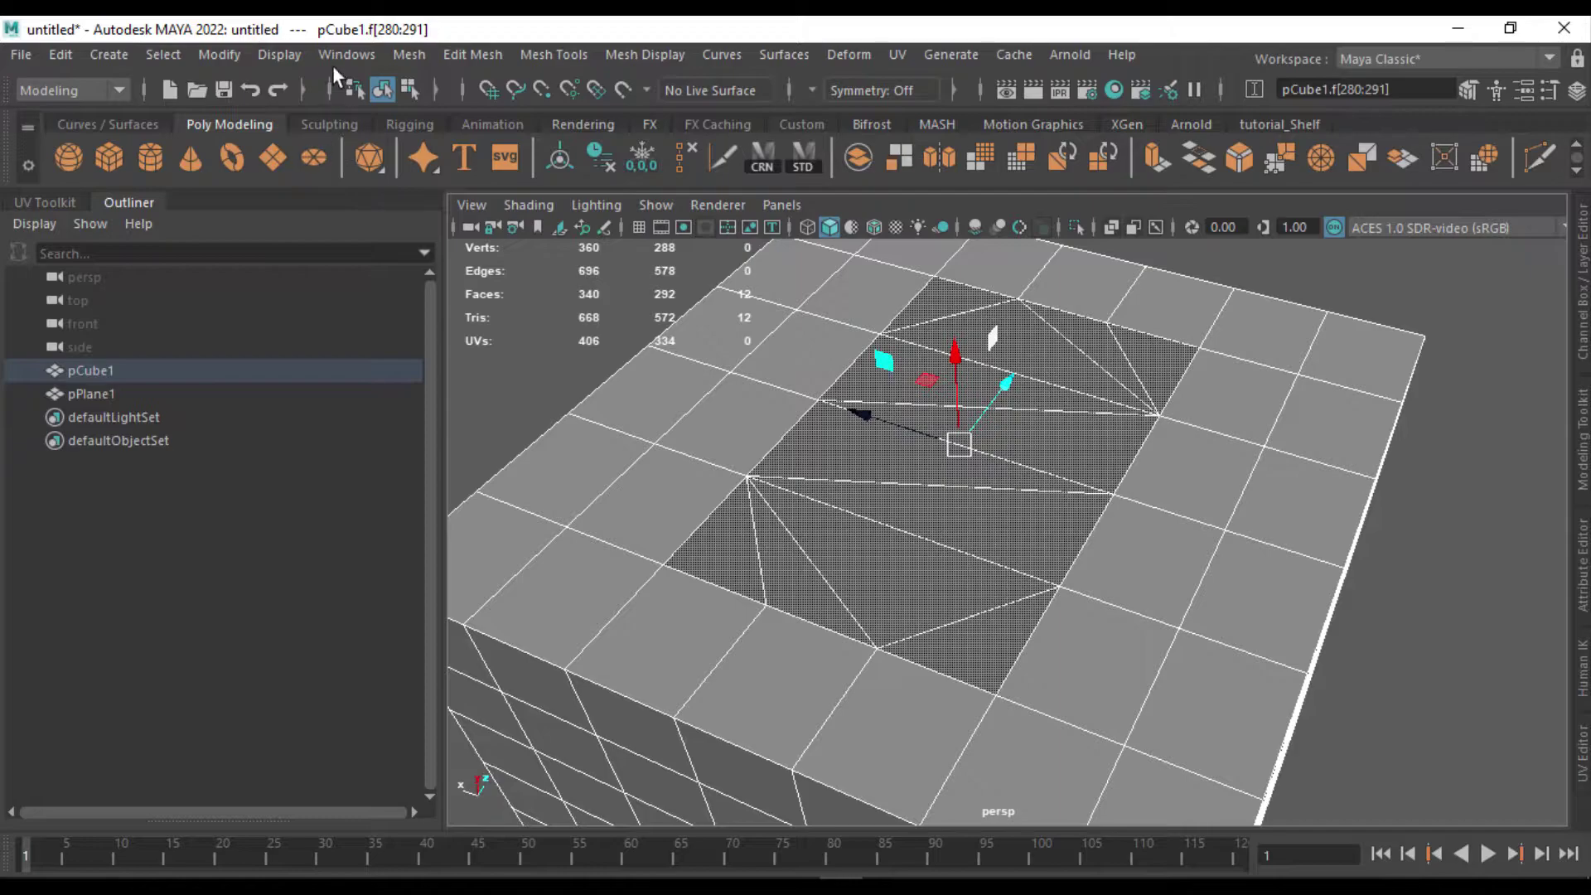
left_click(410, 56)
left_click(468, 369)
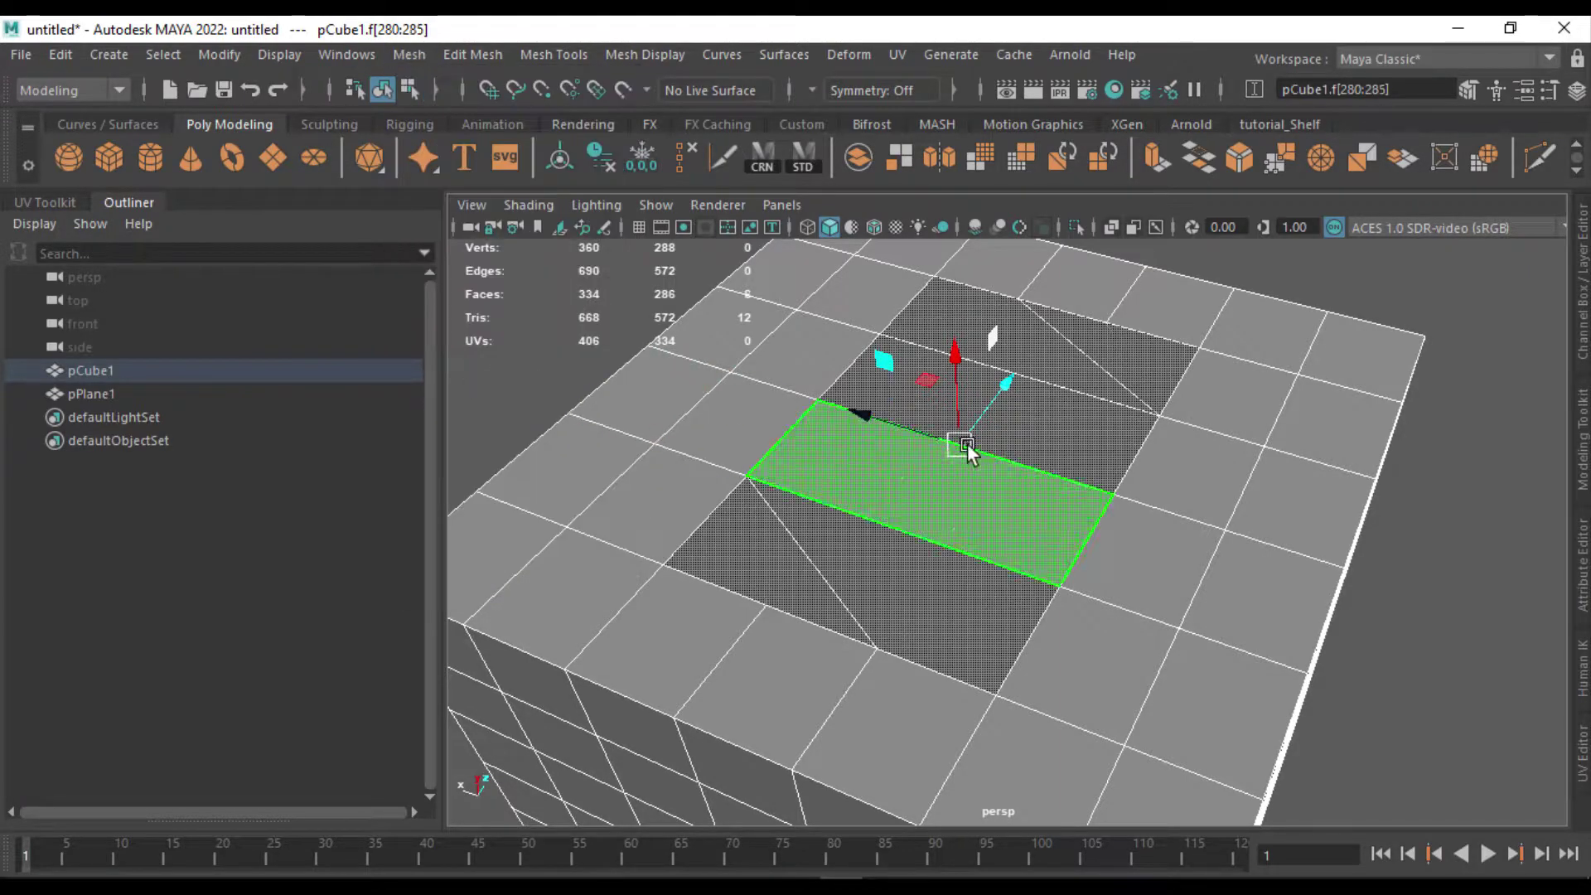
- Multi-Cut two lengthwise lines across the filled area, joining the matching edge vertices at its two short ends
left_click_drag(967, 444, 1043, 434, "alt")
right_click_drag(1070, 338, 967, 369, "shift")
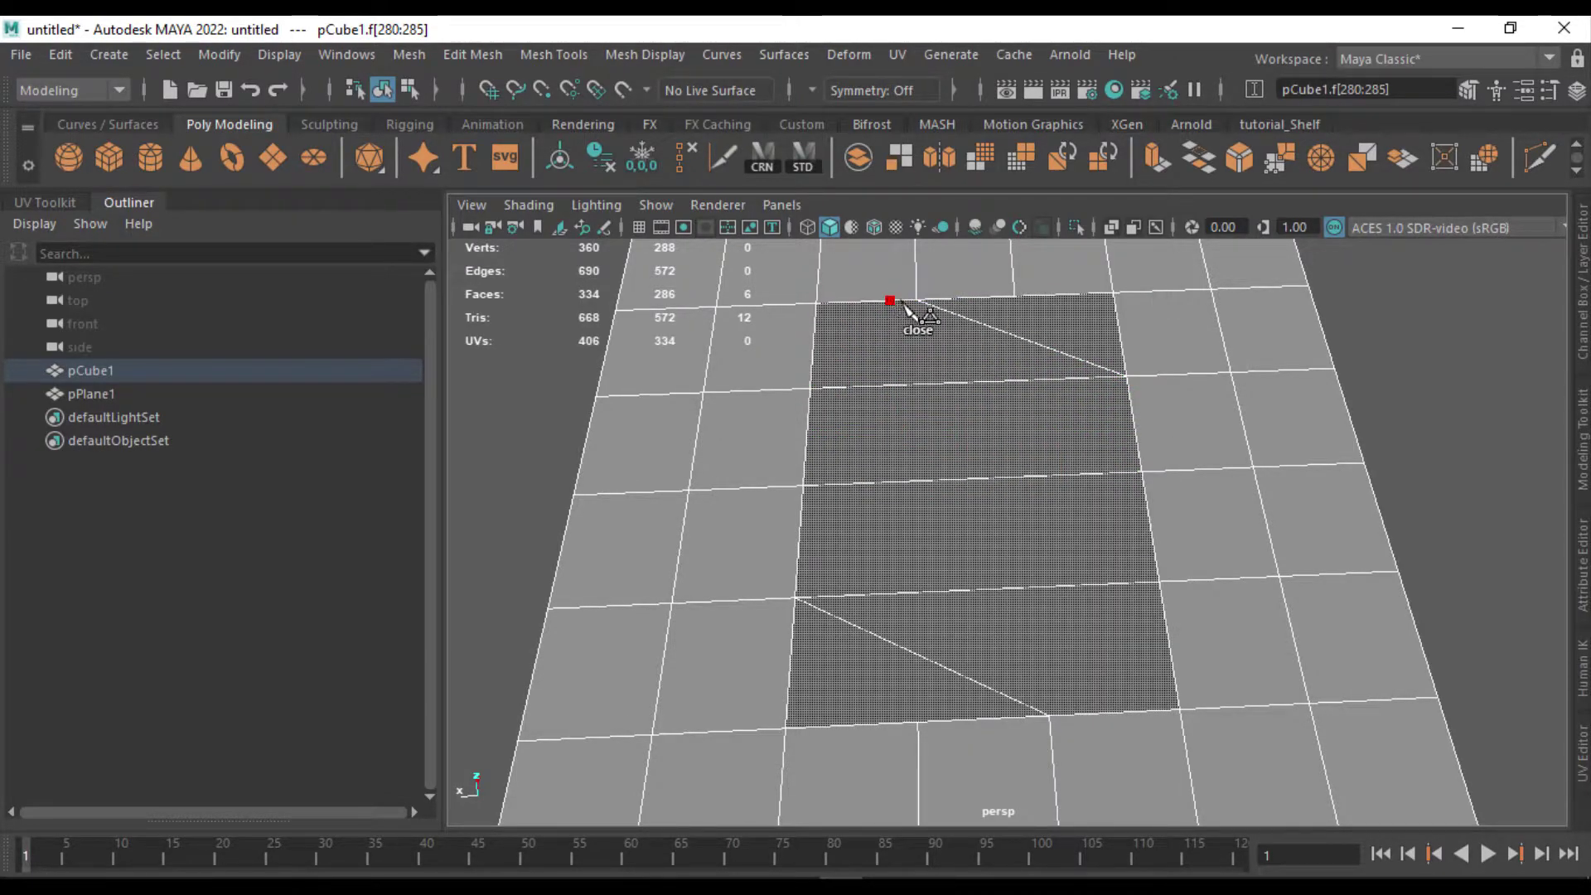
left_click(902, 302)
left_click(918, 722)
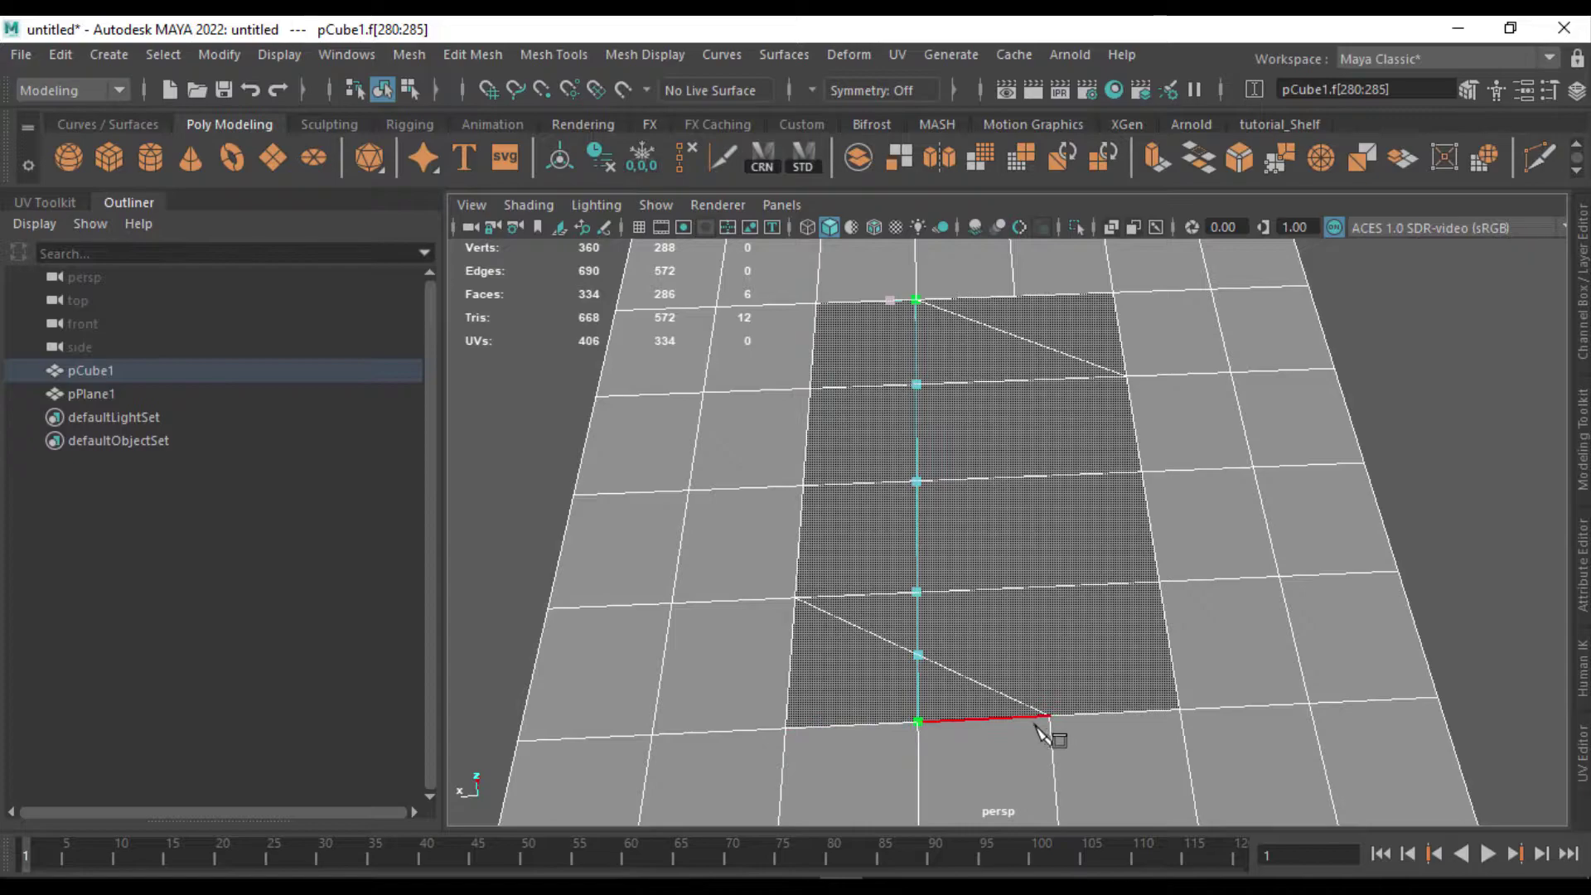
left_click(1050, 714)
key("Return")
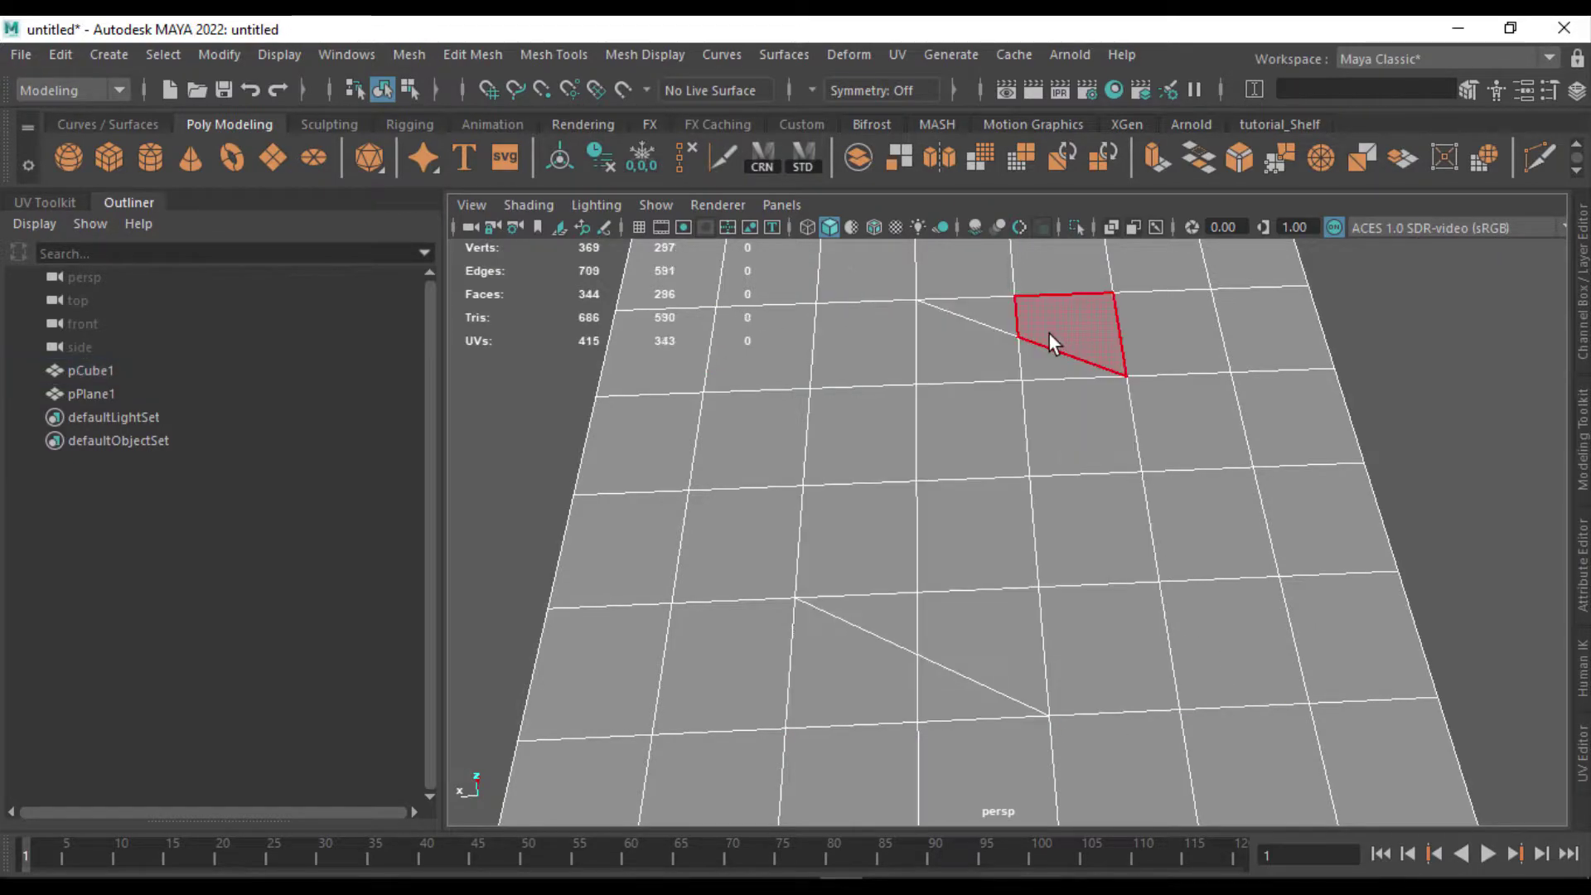
- Select the diagonal edges at both ends of the filled area and delete them to leave a quad grid
right_click_drag(1048, 333, 1050, 182)
left_click(982, 327)
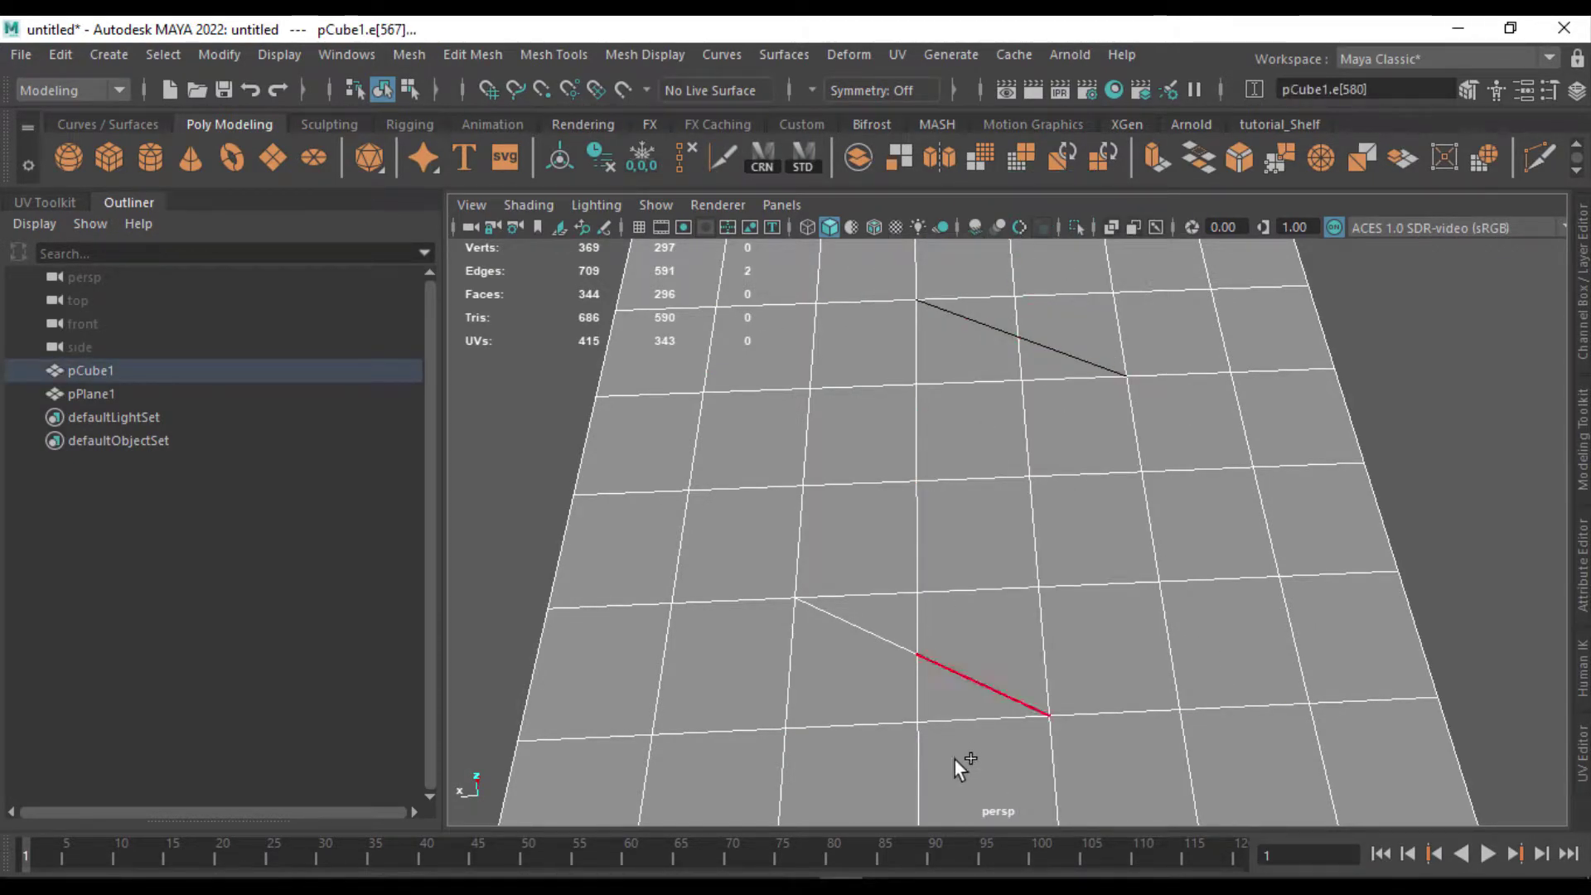
right_click_drag(875, 662, 749, 488, "shift")
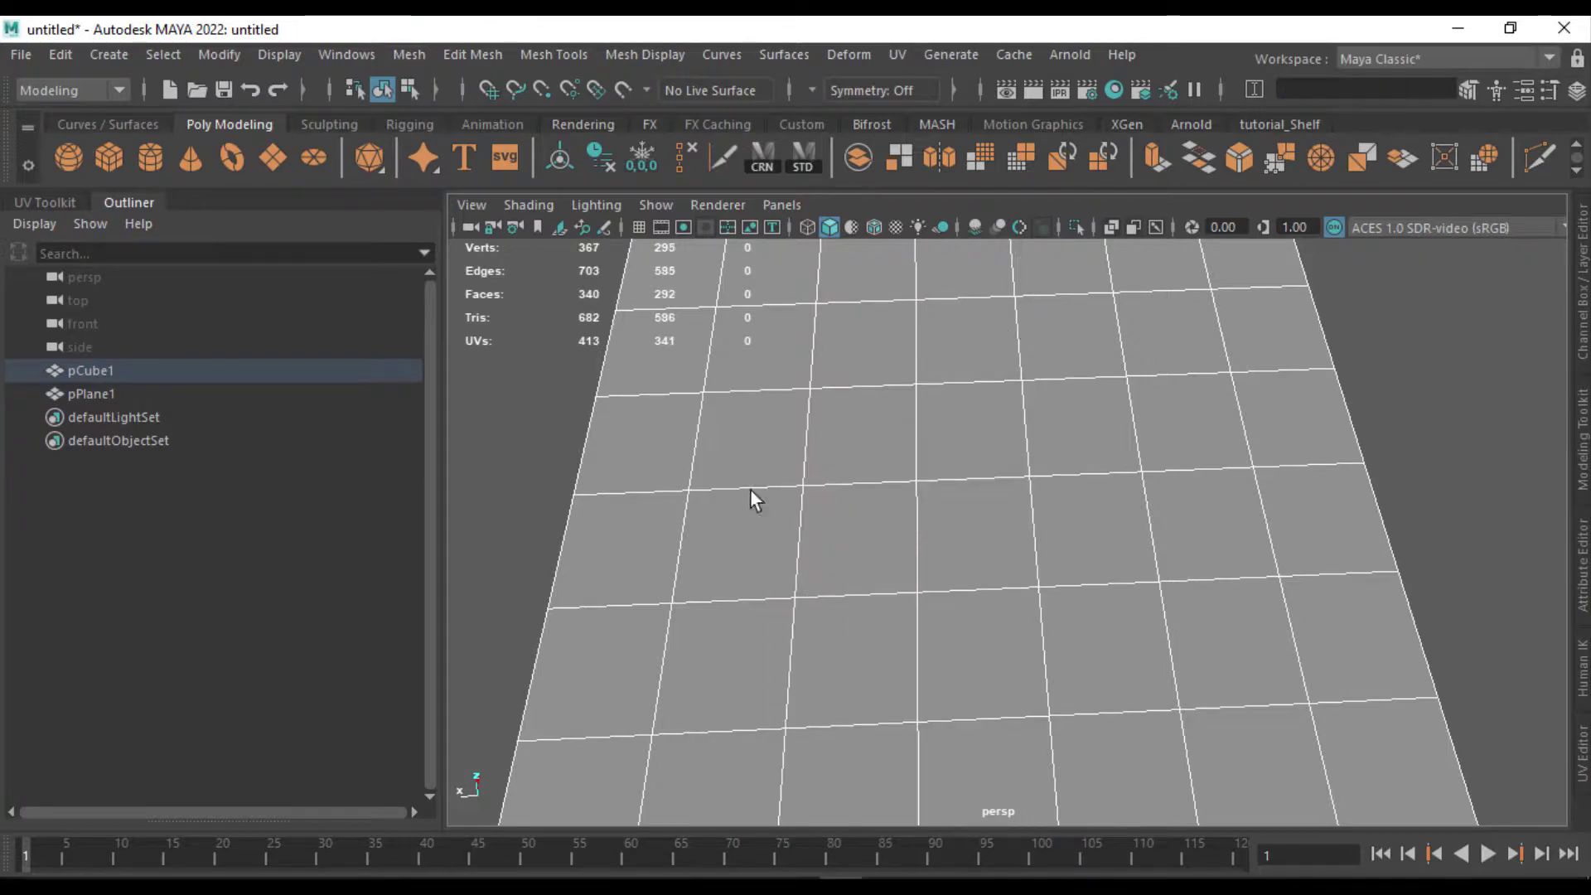
- Return to object mode and display the repaired cube in smooth preview
right_click_drag(1046, 448, 1201, 178)
left_click(1374, 423)
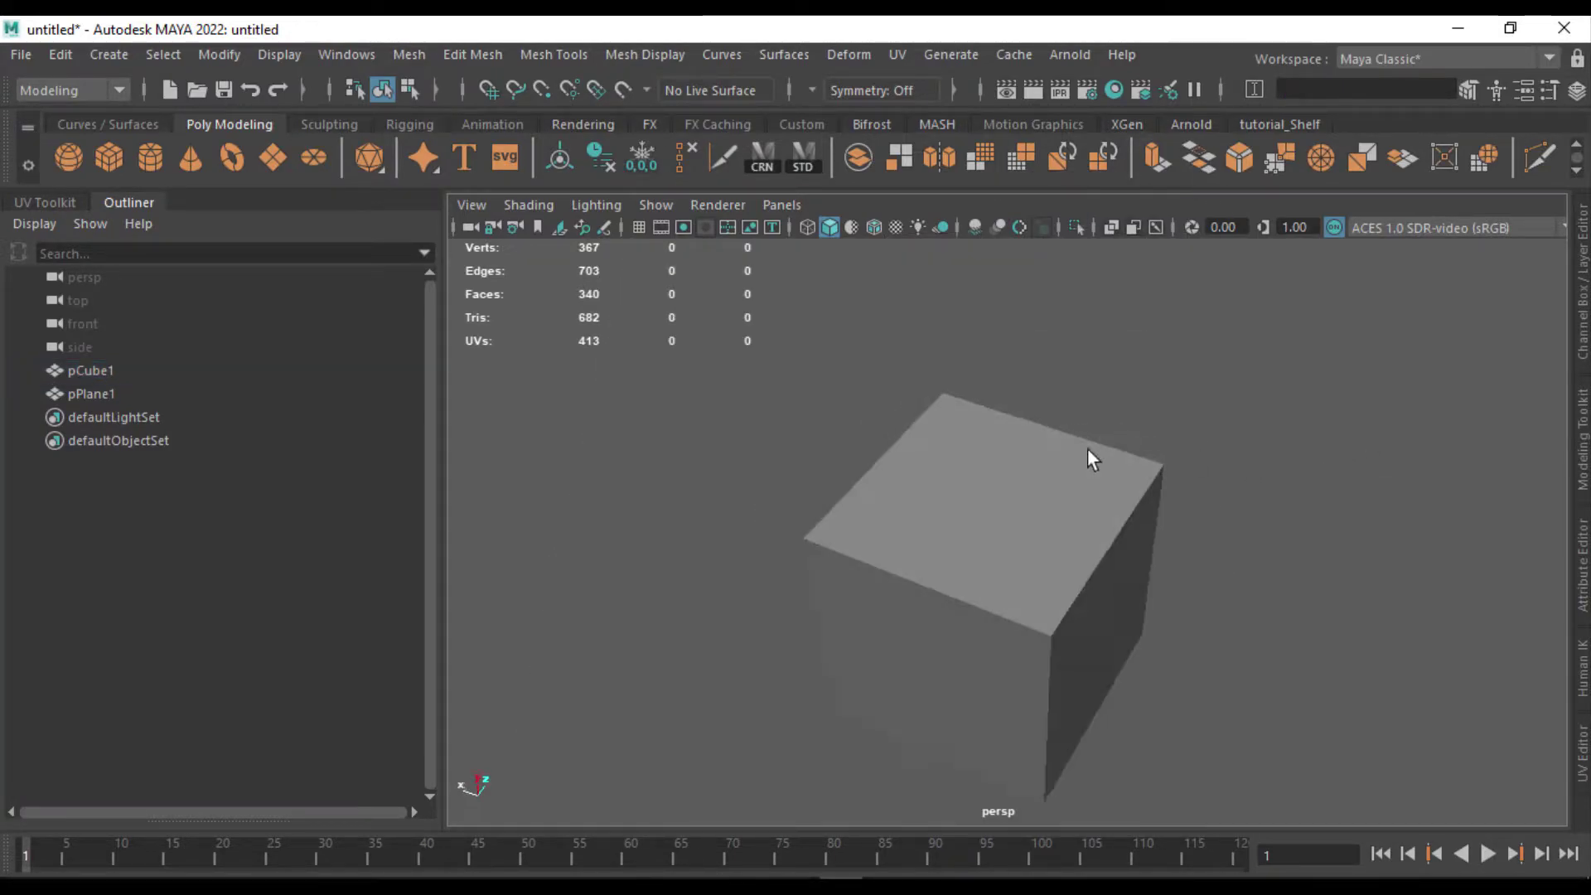
left_click(1001, 513)
key("3")
left_click(1238, 377)
left_click_drag(1070, 522, 997, 533, "alt")
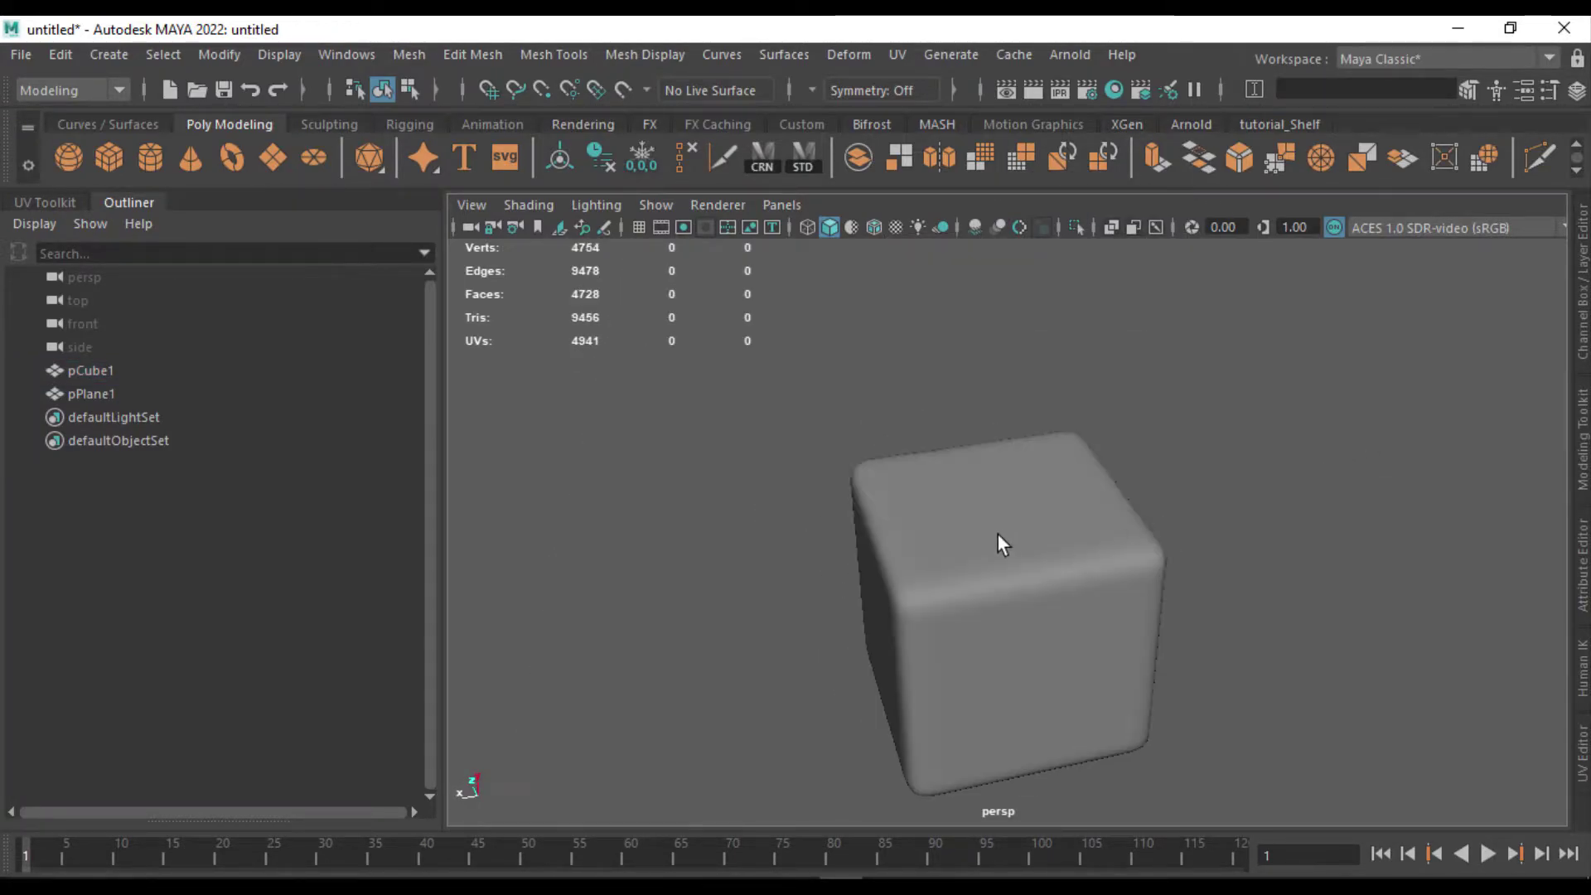
left_click(997, 533)
- Frame the plane mesh made of two separate strips and examine the gap between them
scroll(1130, 433, "down", 5)
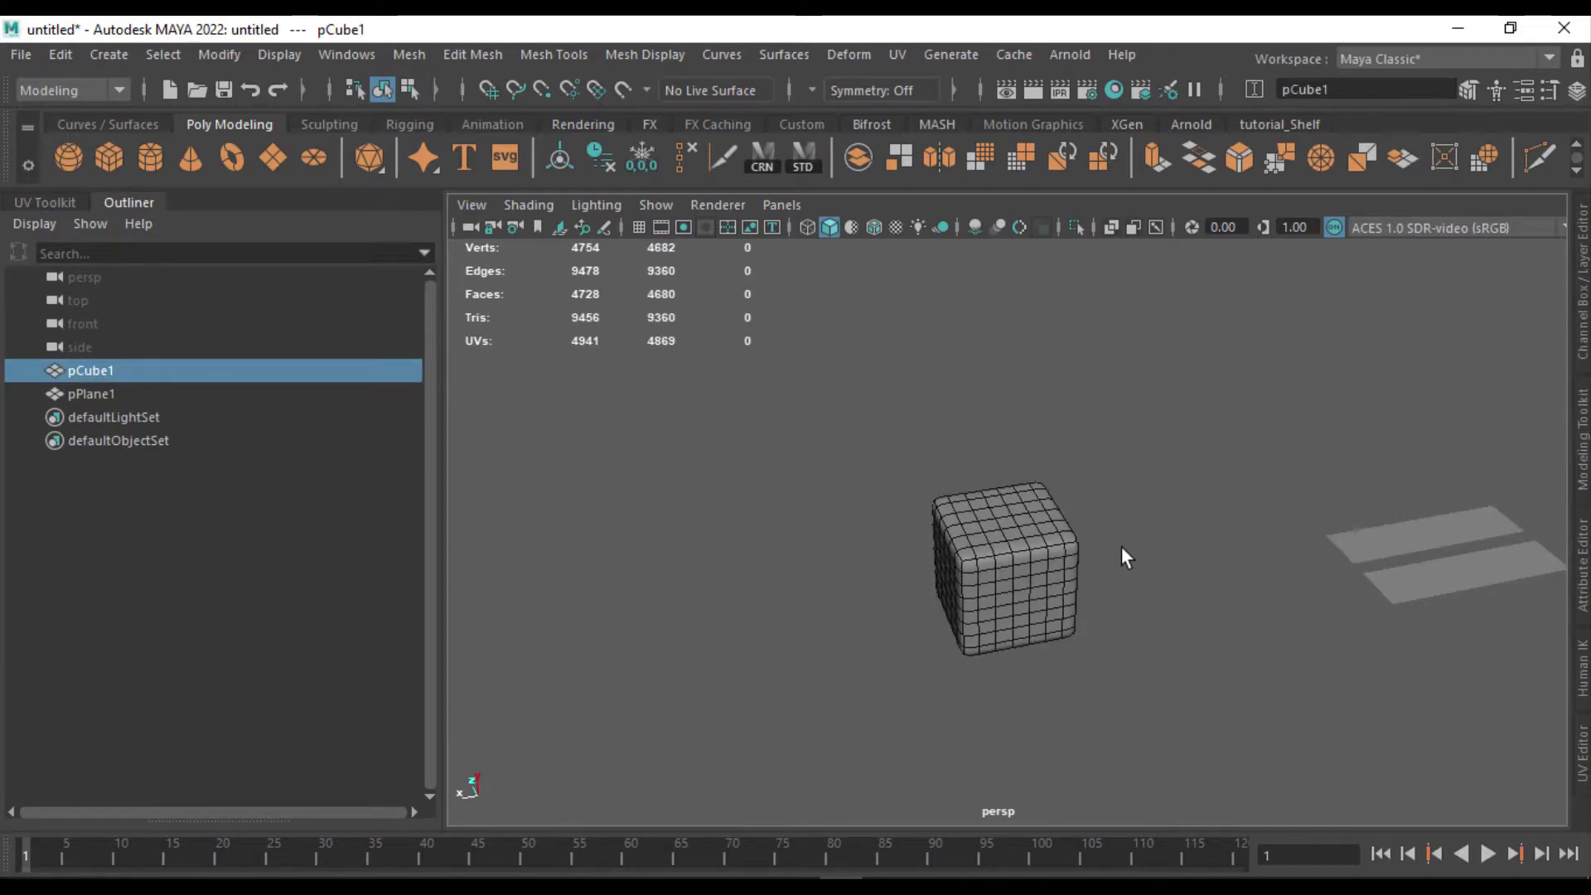
left_click_drag(1121, 546, 1008, 556, "alt")
right_click_drag(1009, 555, 1237, 551, "alt")
middle_click_drag(1236, 550, 806, 347, "alt")
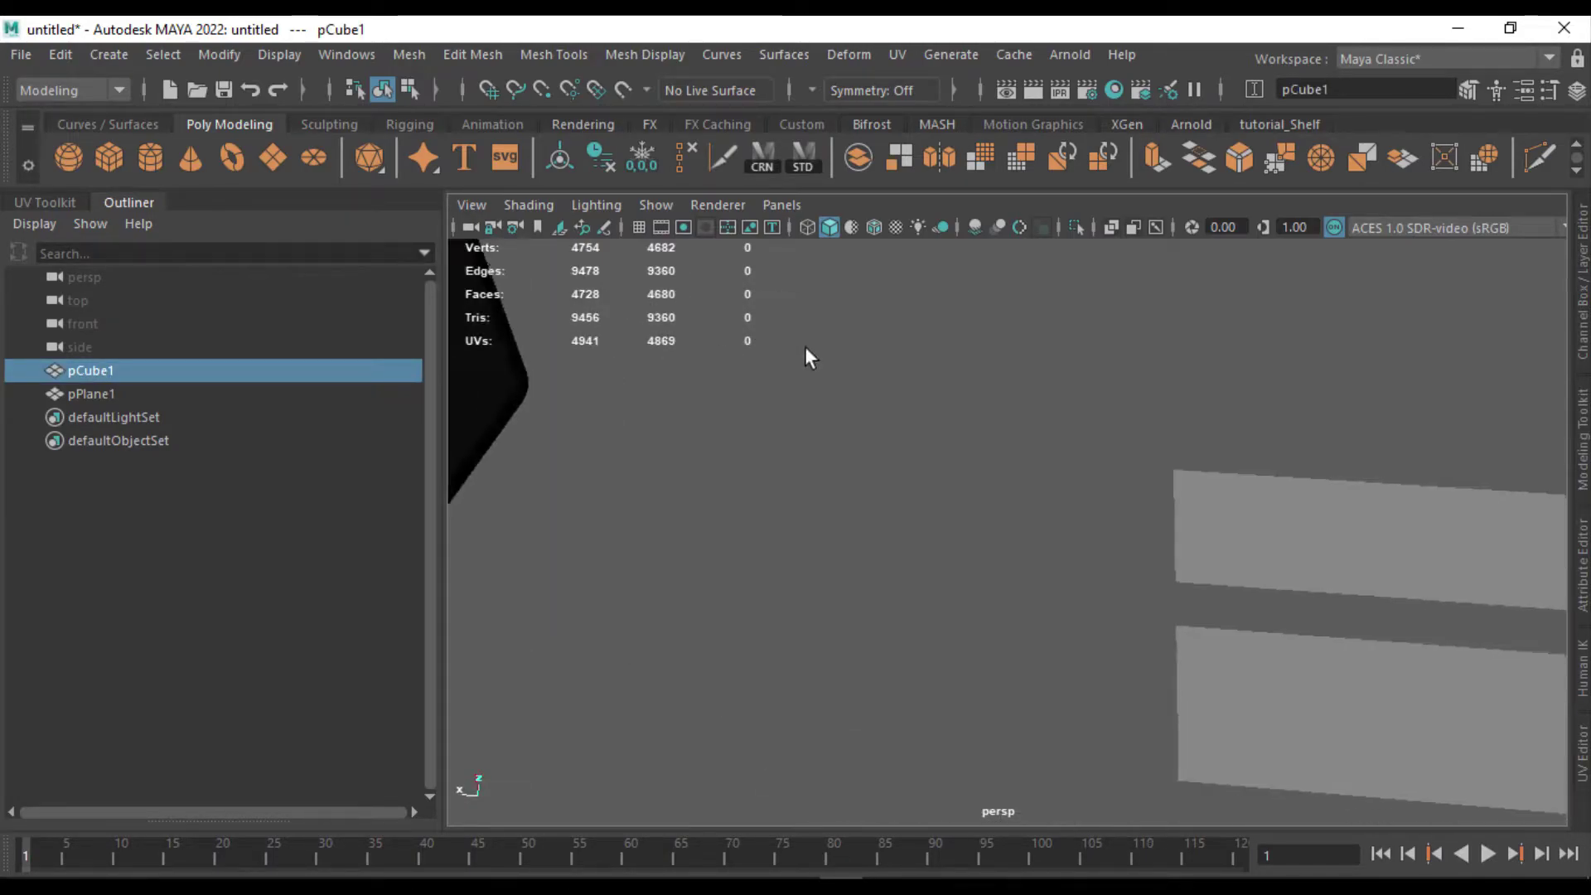
left_click(1280, 511)
key("f")
left_click_drag(920, 444, 809, 442, "alt")
left_click_drag(993, 512, 930, 608, "alt")
left_click(1404, 512)
left_click_drag(1113, 532, 1249, 508, "alt")
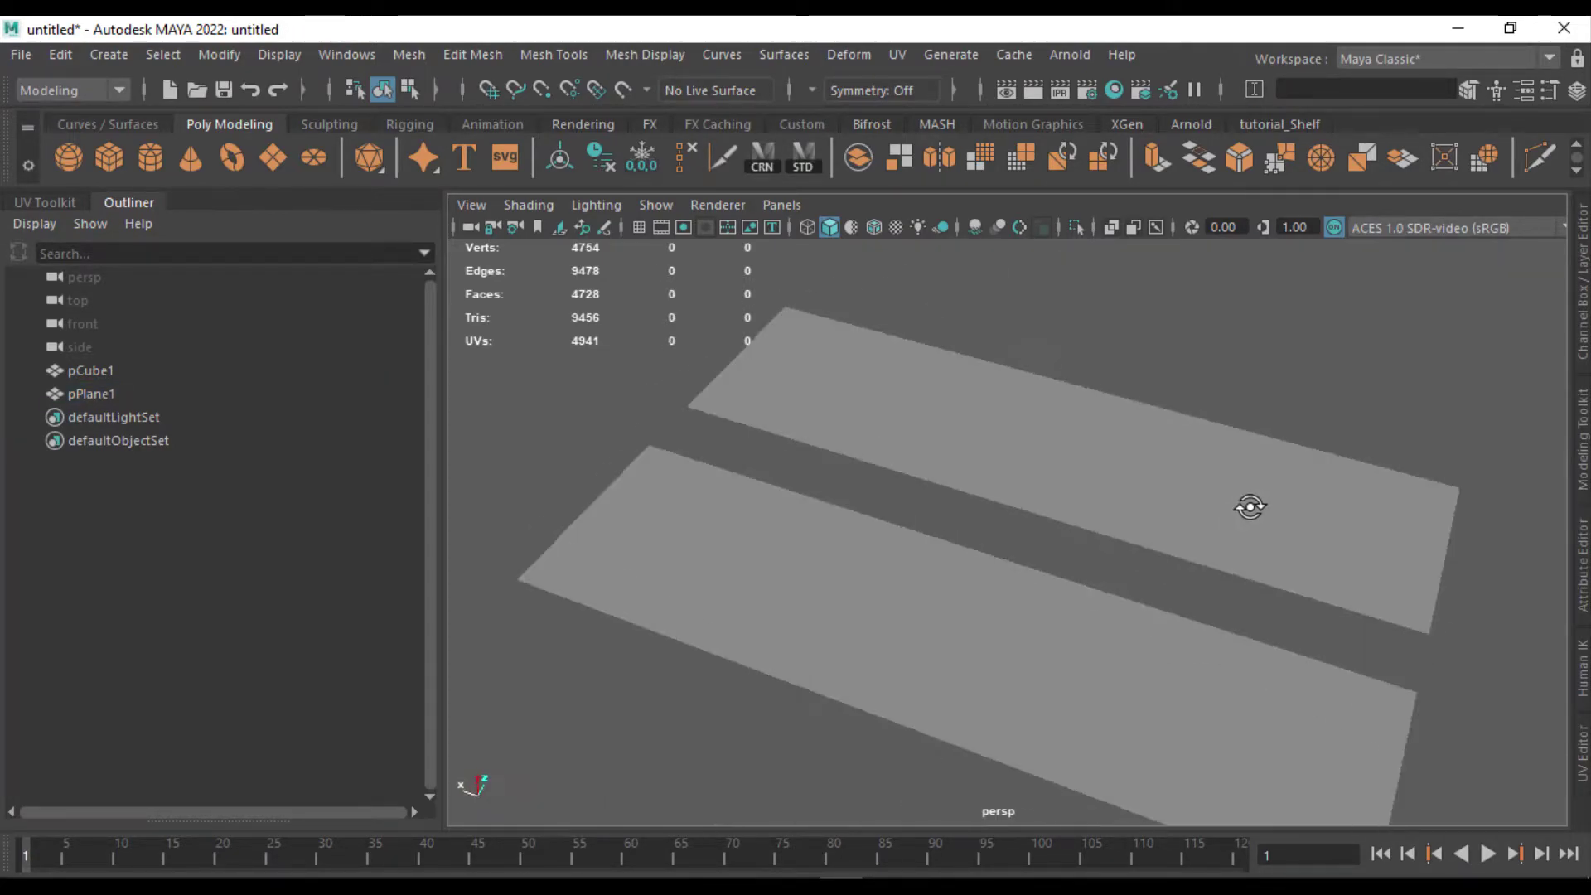
- Select the two-strip plane and examine its edge layout and the gap between the strips
left_click(1160, 528)
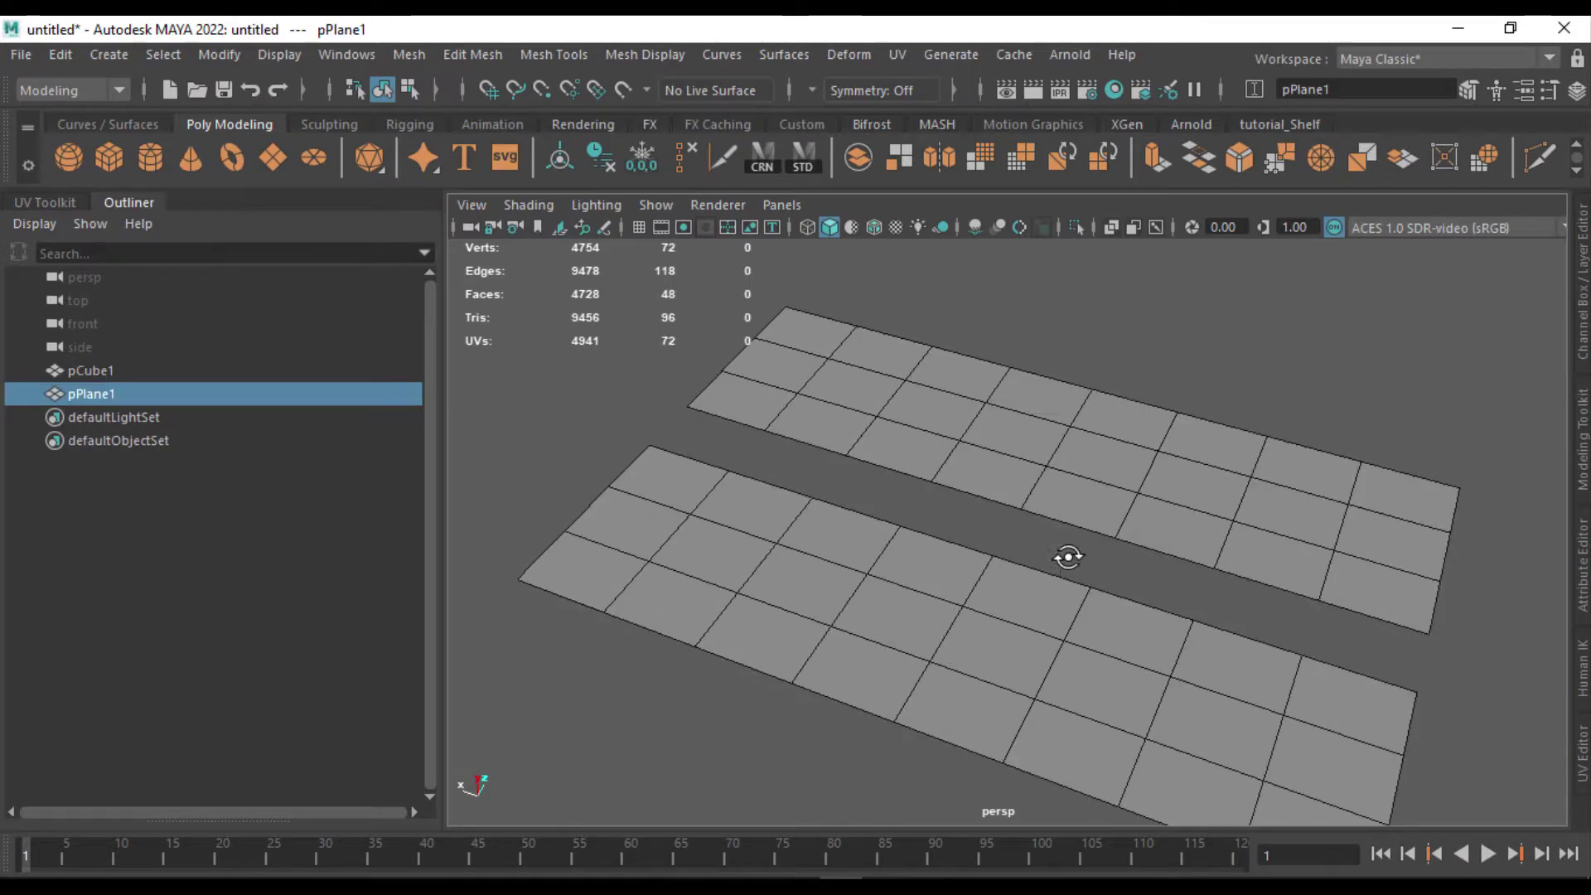
left_click_drag(1065, 559, 1359, 407, "alt")
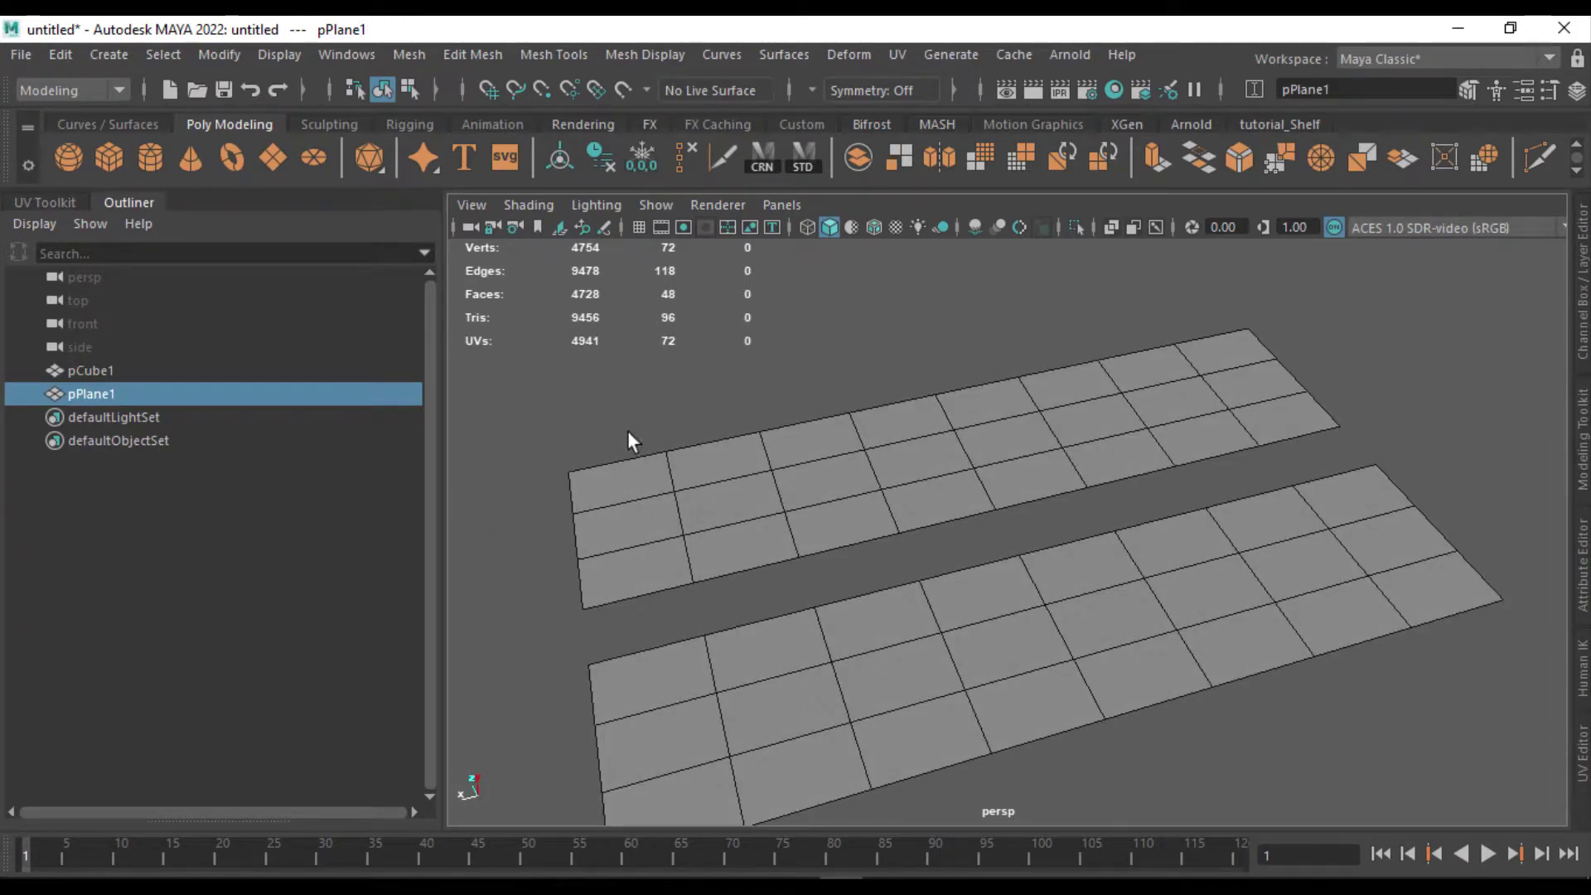
left_click_drag(627, 440, 256, 440, "alt")
left_click(147, 393)
left_click_drag(996, 485, 1400, 386, "alt")
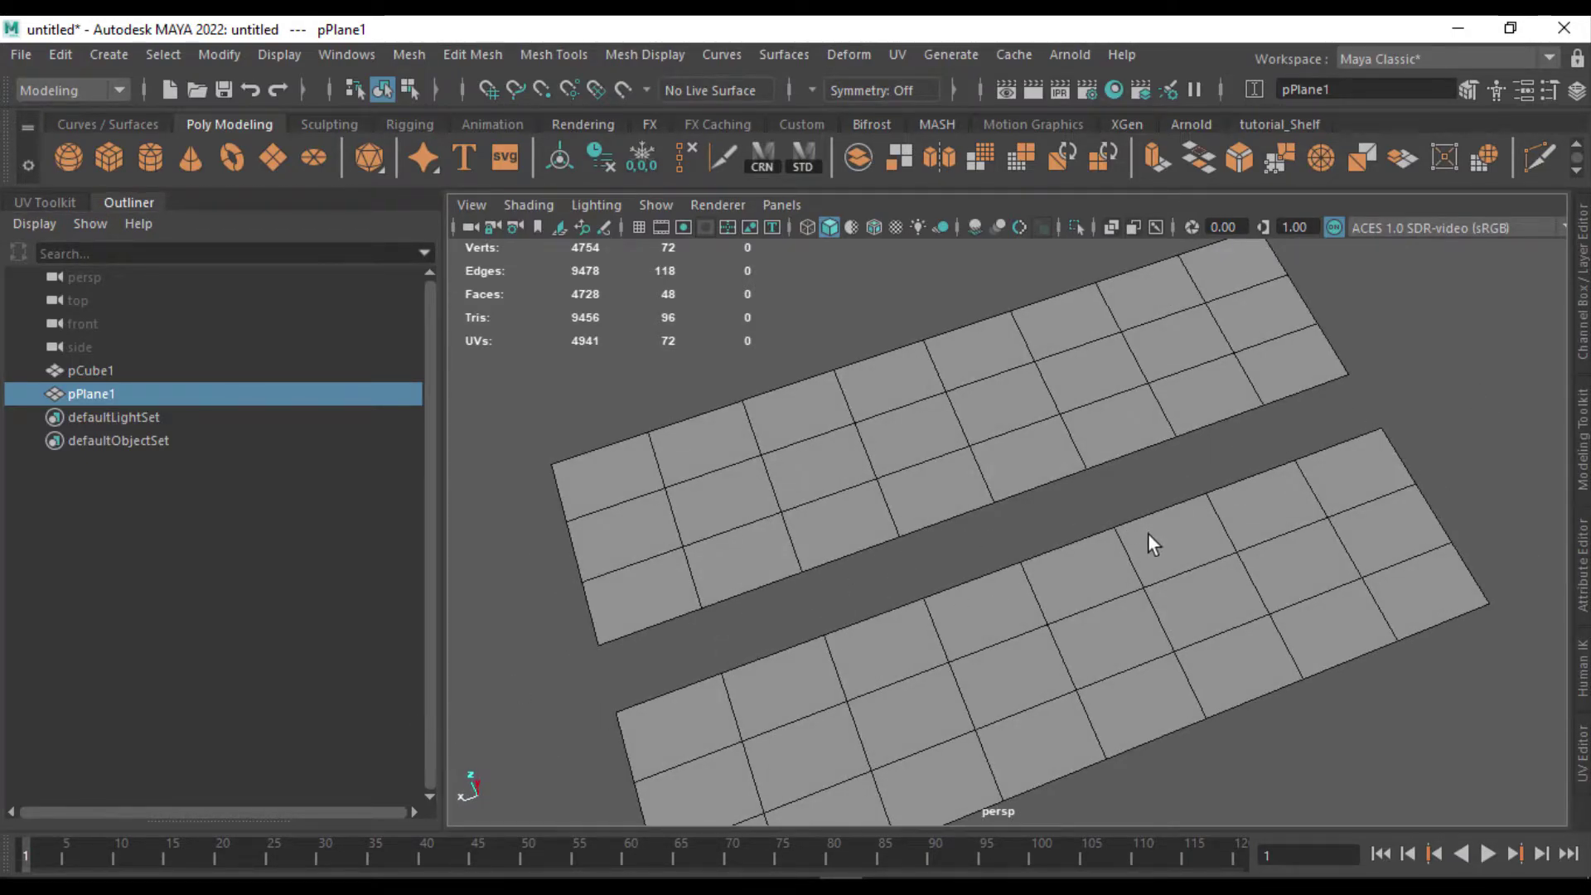
left_click_drag(1148, 543, 820, 458, "alt")
right_click_drag(820, 459, 1311, 651, "alt")
middle_click_drag(1070, 626, 1060, 584, "alt")
right_click_drag(1061, 585, 899, 470, "alt")
left_click_drag(1074, 481, 1096, 596, "alt")
- In edge mode, select the full rows of border edges facing the gap on both plane strips
right_click_drag(913, 525, 908, 180)
scroll(953, 556, "down", 3)
left_click(960, 599)
left_click(959, 596)
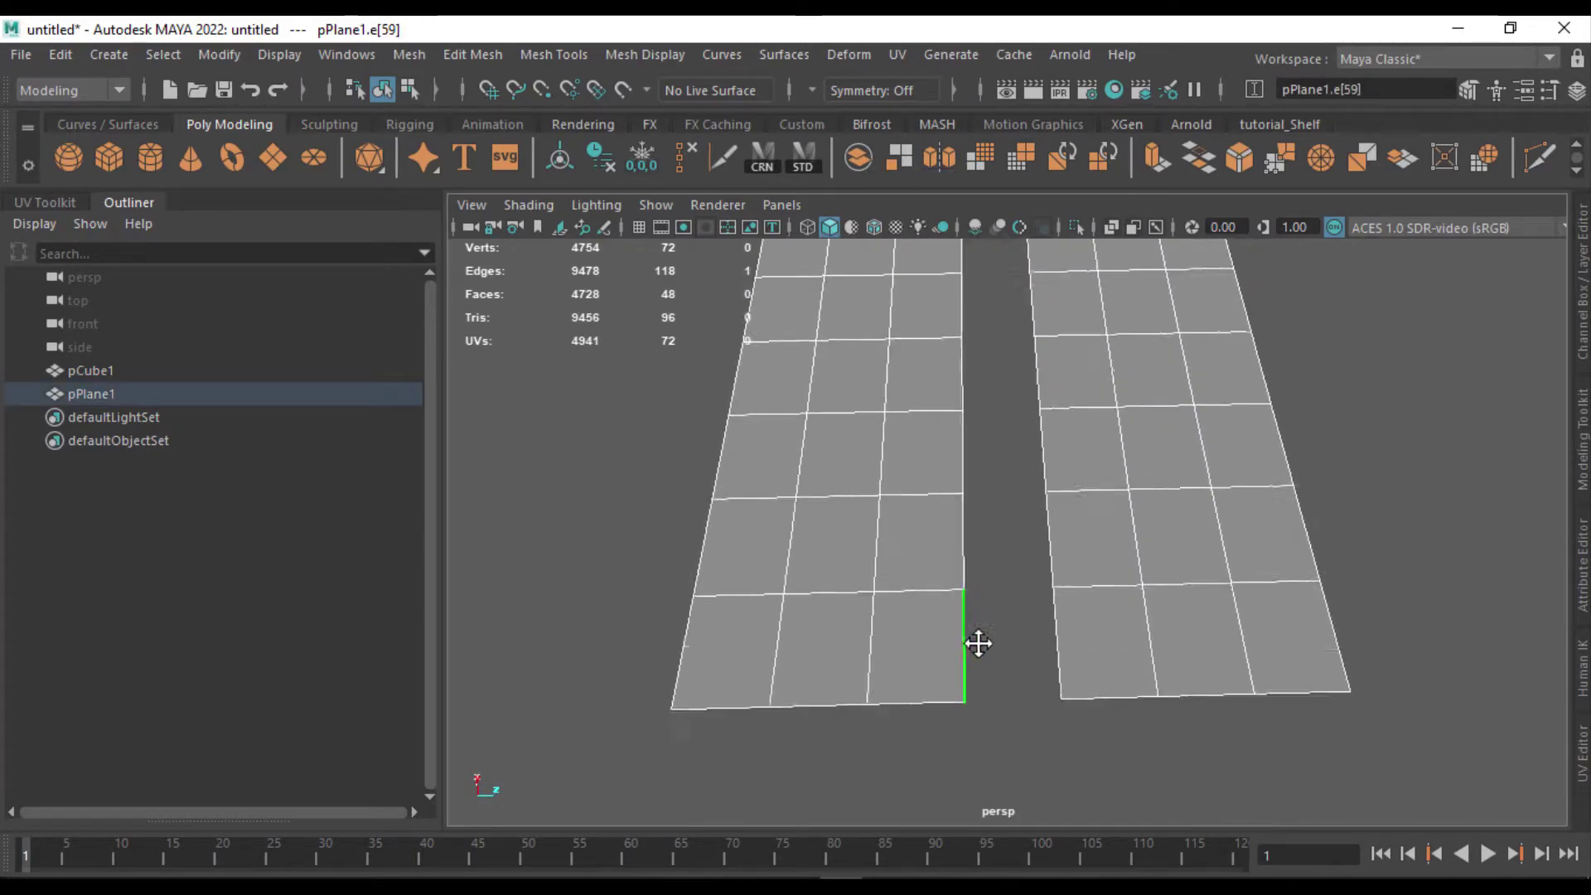
right_click_drag(976, 642, 843, 452, "alt")
double_click(988, 389, "shift")
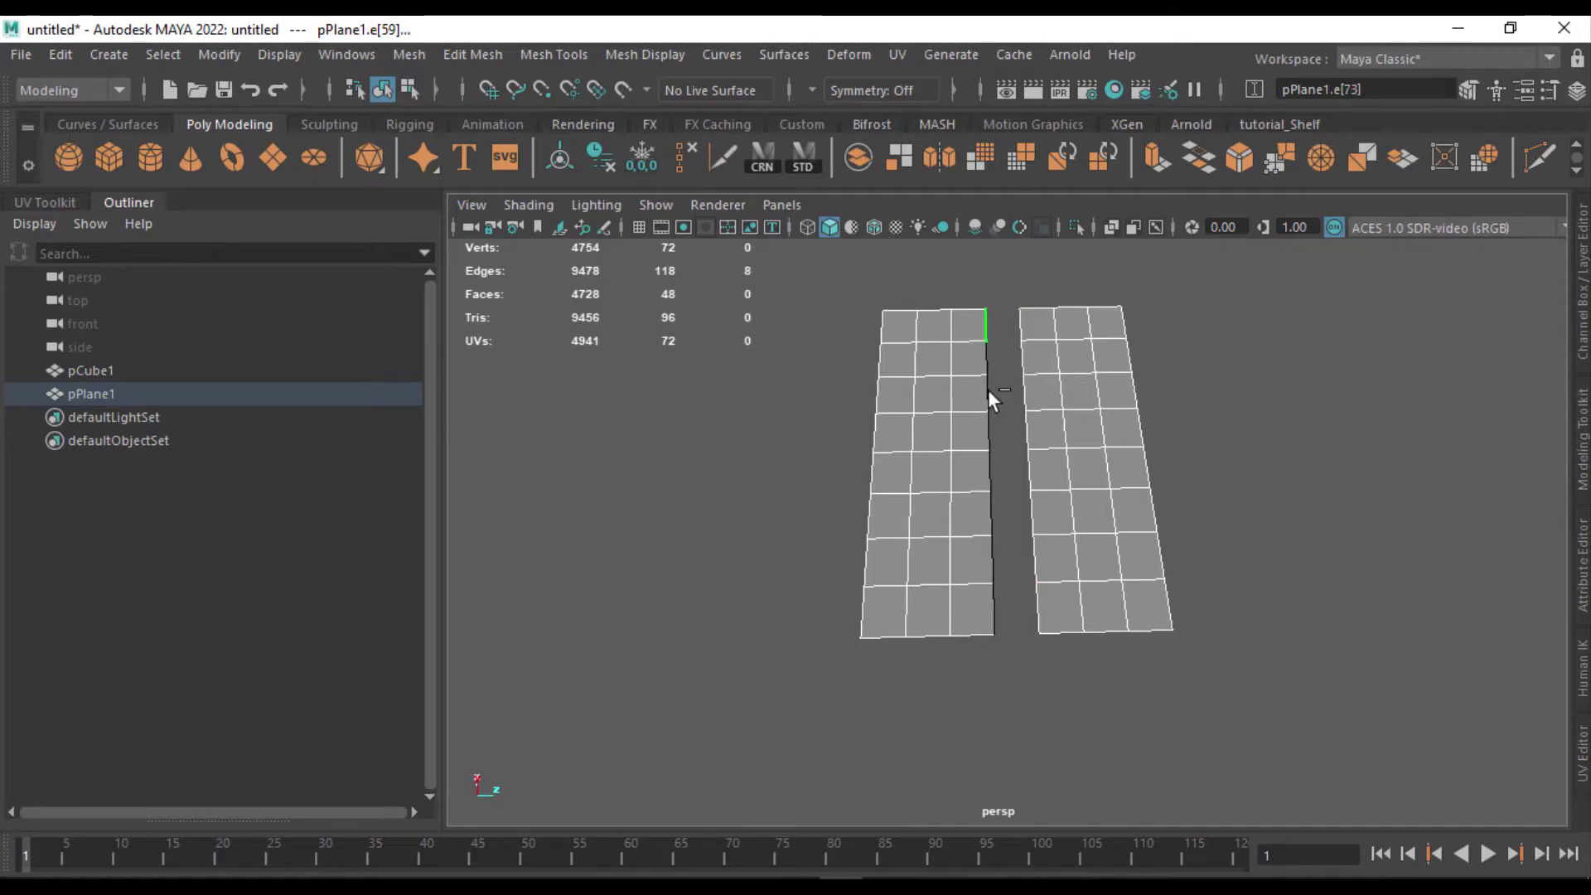
left_click(1035, 622, "shift")
left_click(1018, 324, "shift")
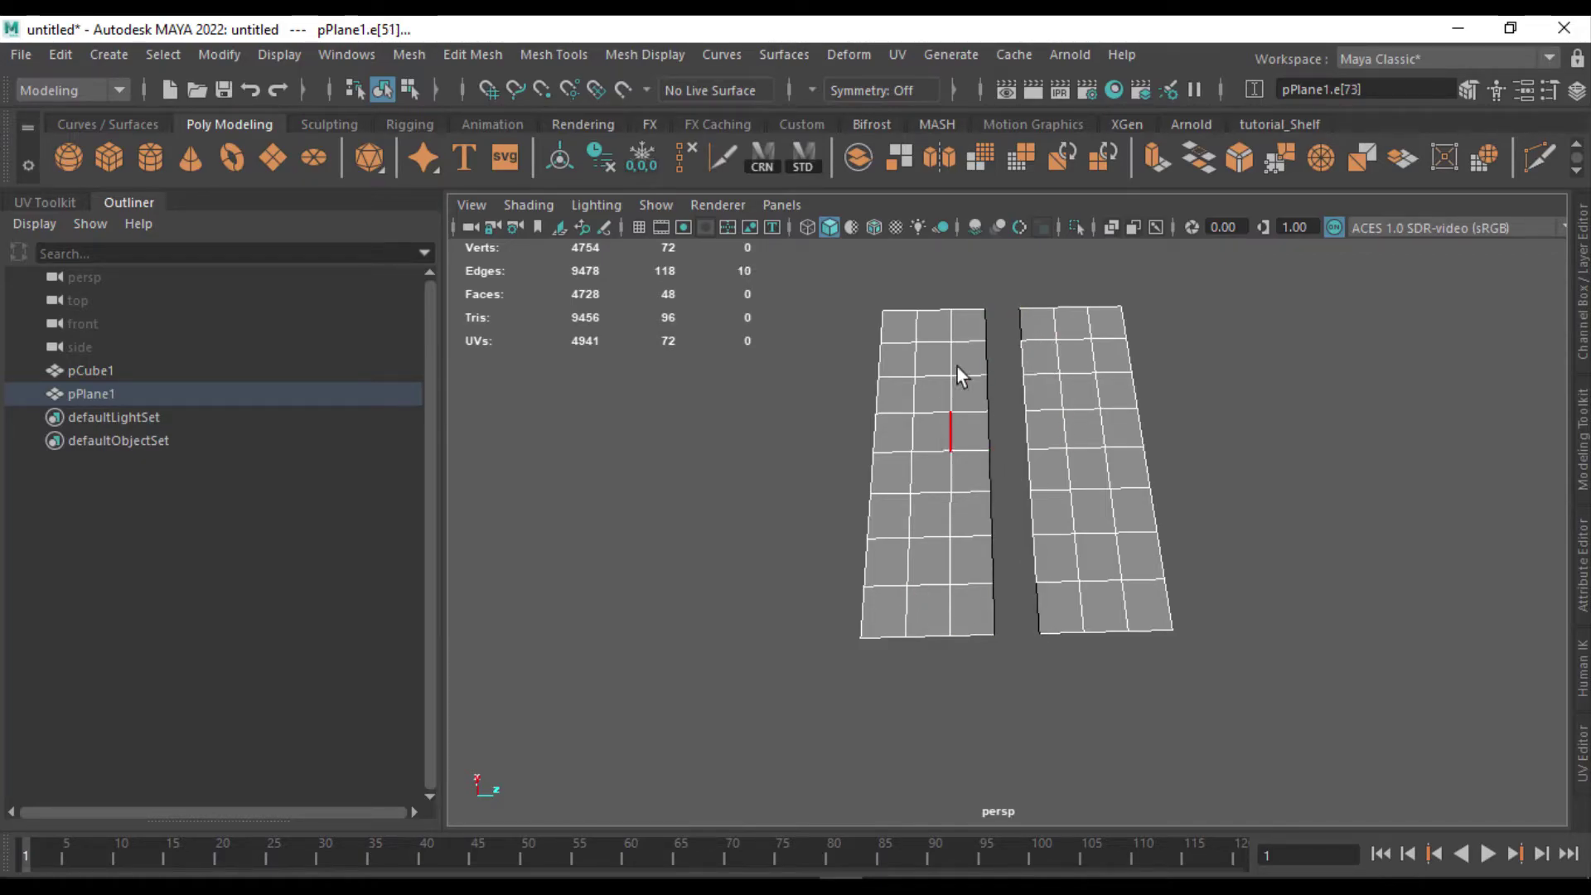
- Try to bridge the two facing rows of border edges across the gap and check it in object mode
left_click_drag(1078, 557, 1120, 520, "alt")
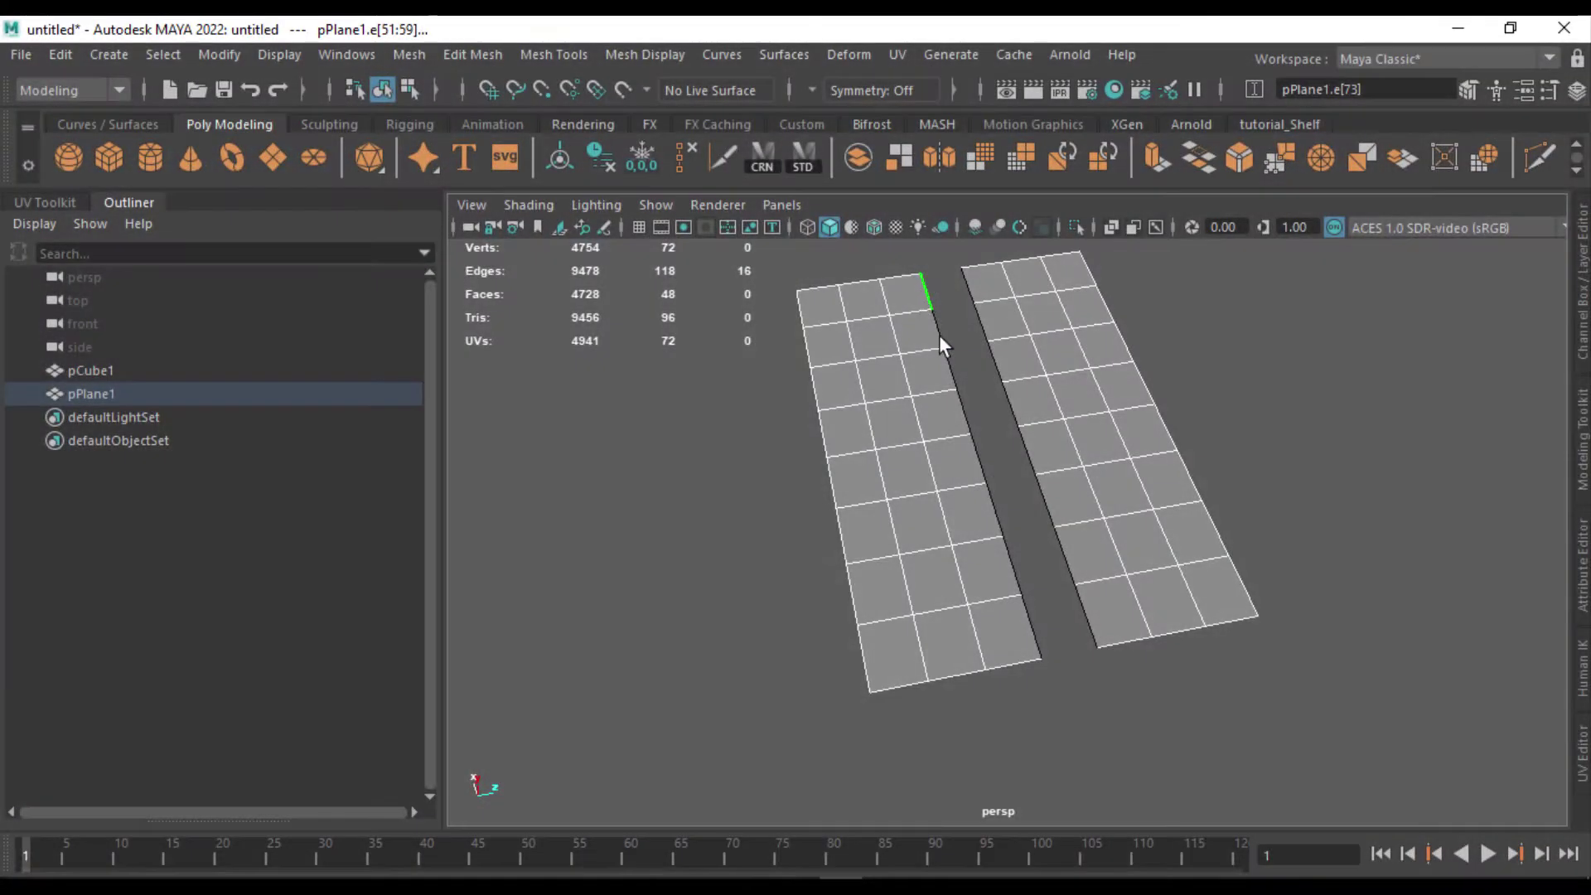
right_click_drag(939, 335, 1180, 535, "alt")
left_click_drag(1177, 524, 1072, 471, "alt")
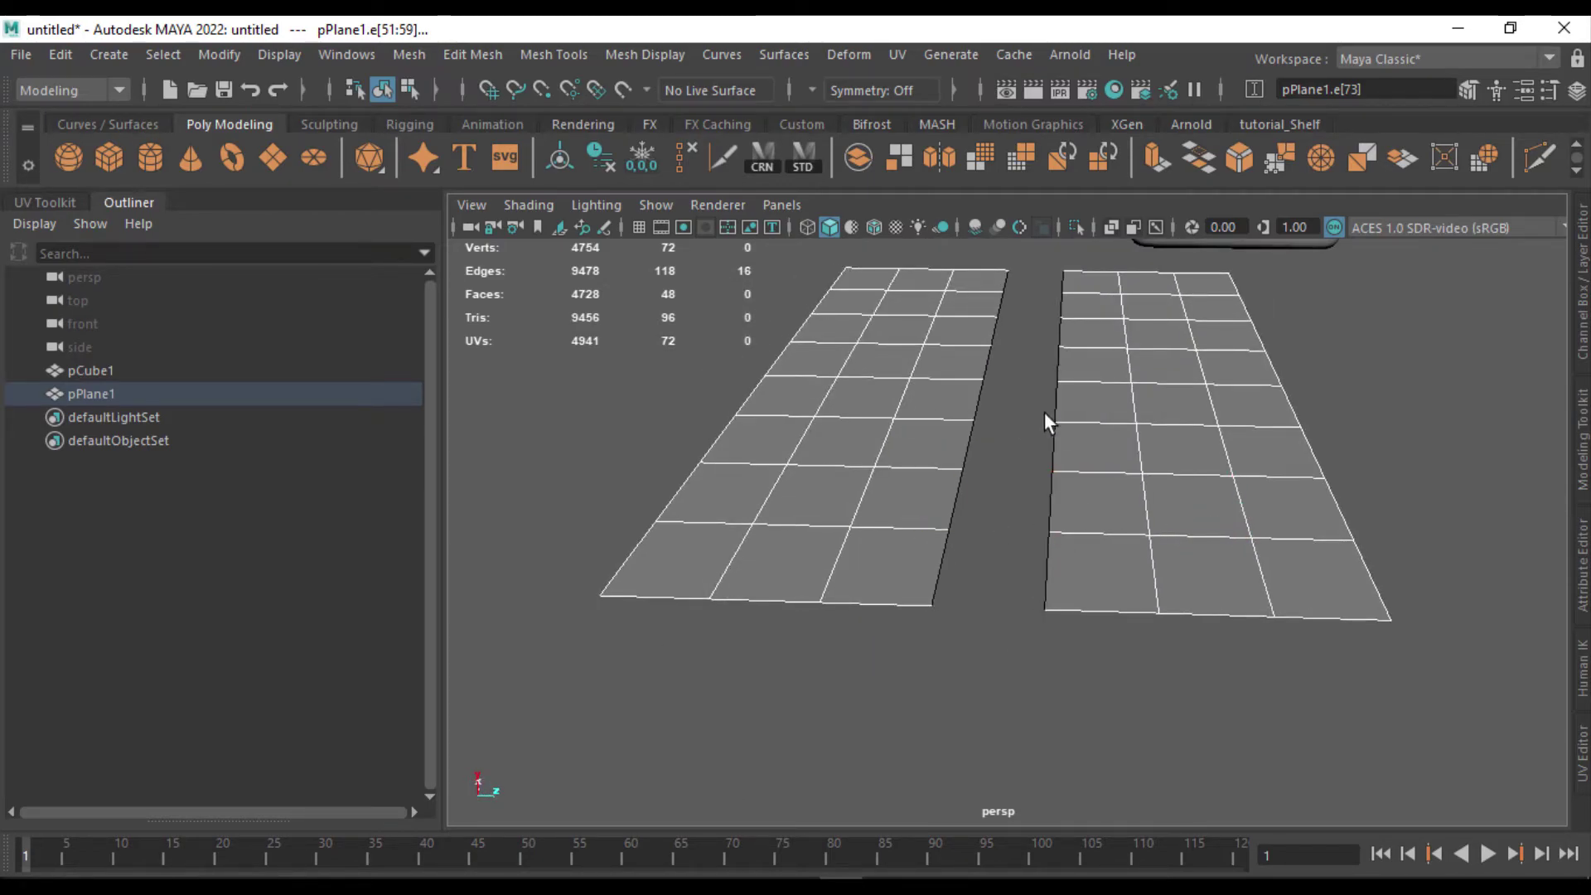
right_click_drag(967, 455, 950, 740, "shift")
right_click_drag(984, 483, 874, 481, "alt")
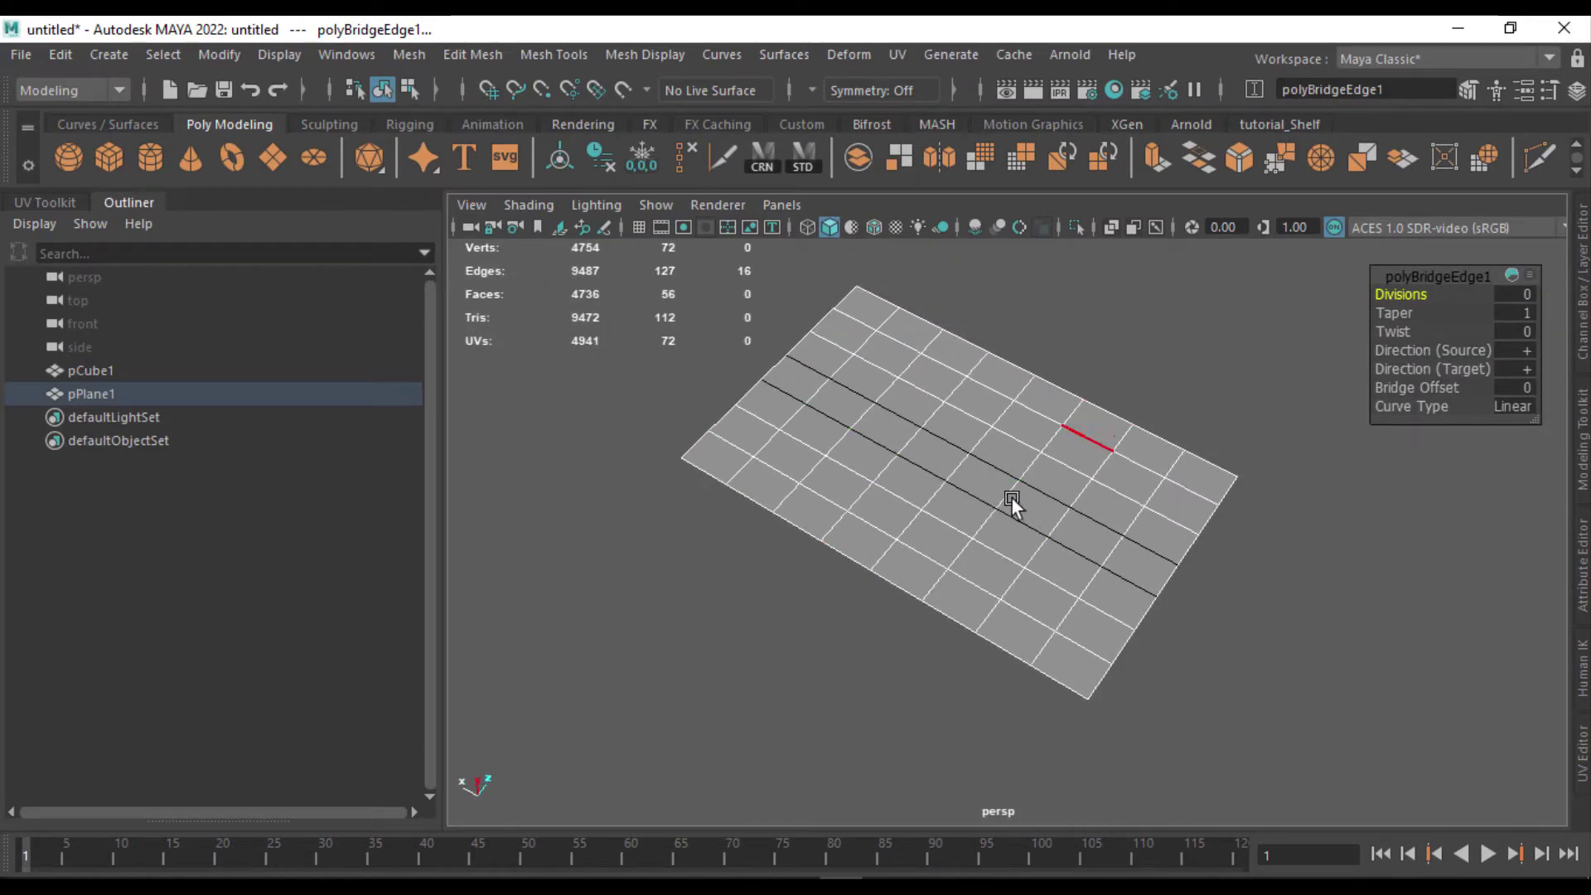
right_click_drag(983, 444, 1156, 167, "alt")
right_click_drag(1088, 482, 1334, 448, "shift")
right_click_drag(1096, 276, 1093, 262, "shift")
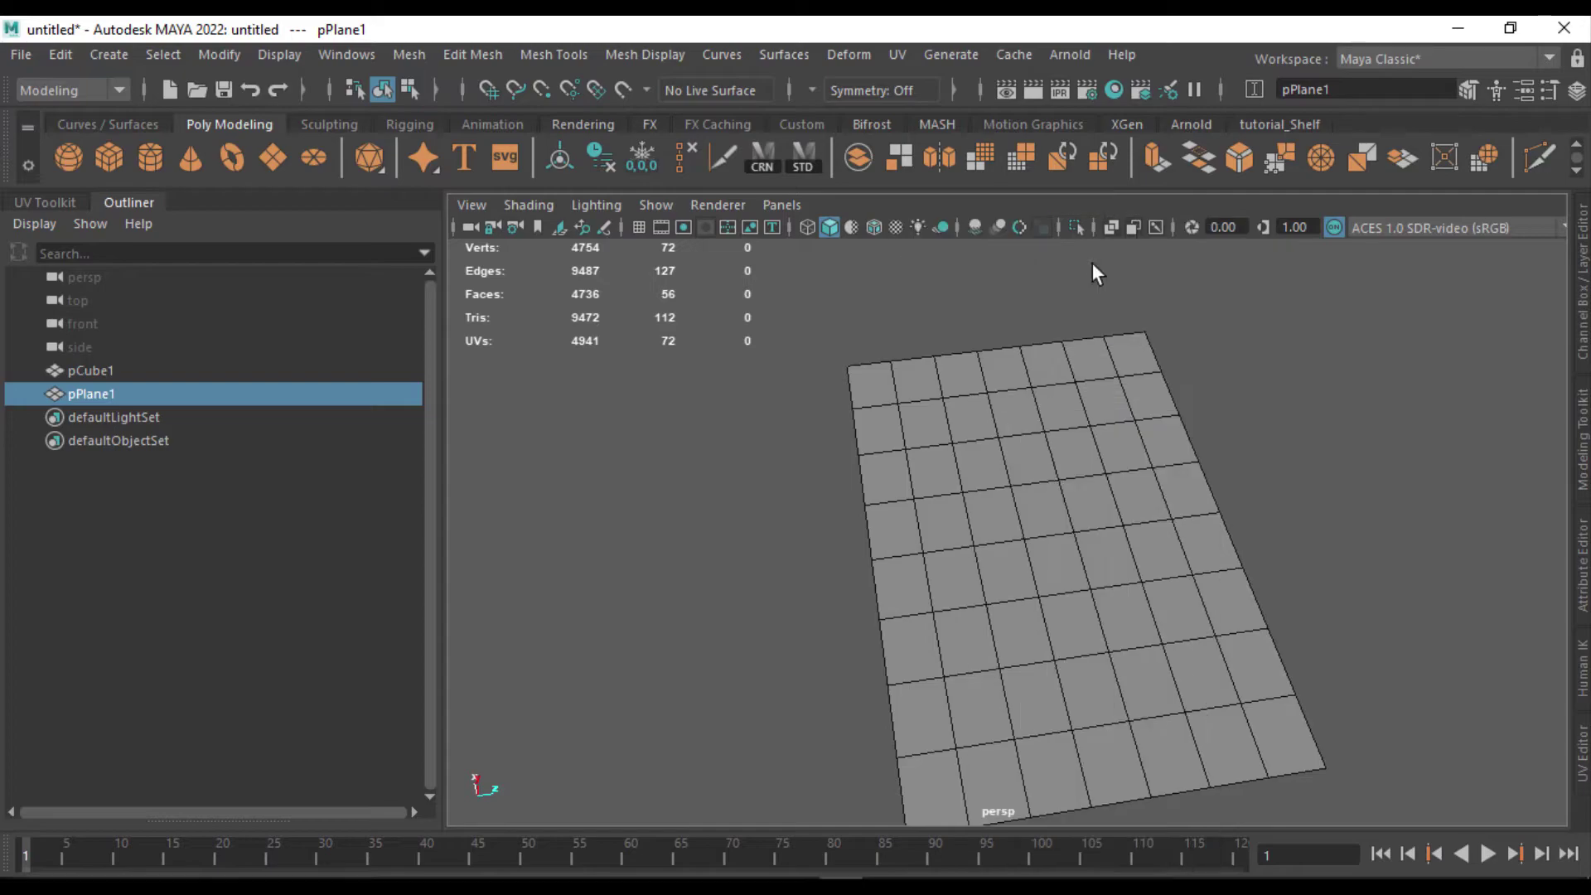
key("ctrl+z")
- Bridge the selected border edges using the Bridge options: linear path, automatic direction, 0 divisions and a smoothing angle of 30
right_click_drag(1116, 456, 1207, 739, "shift")
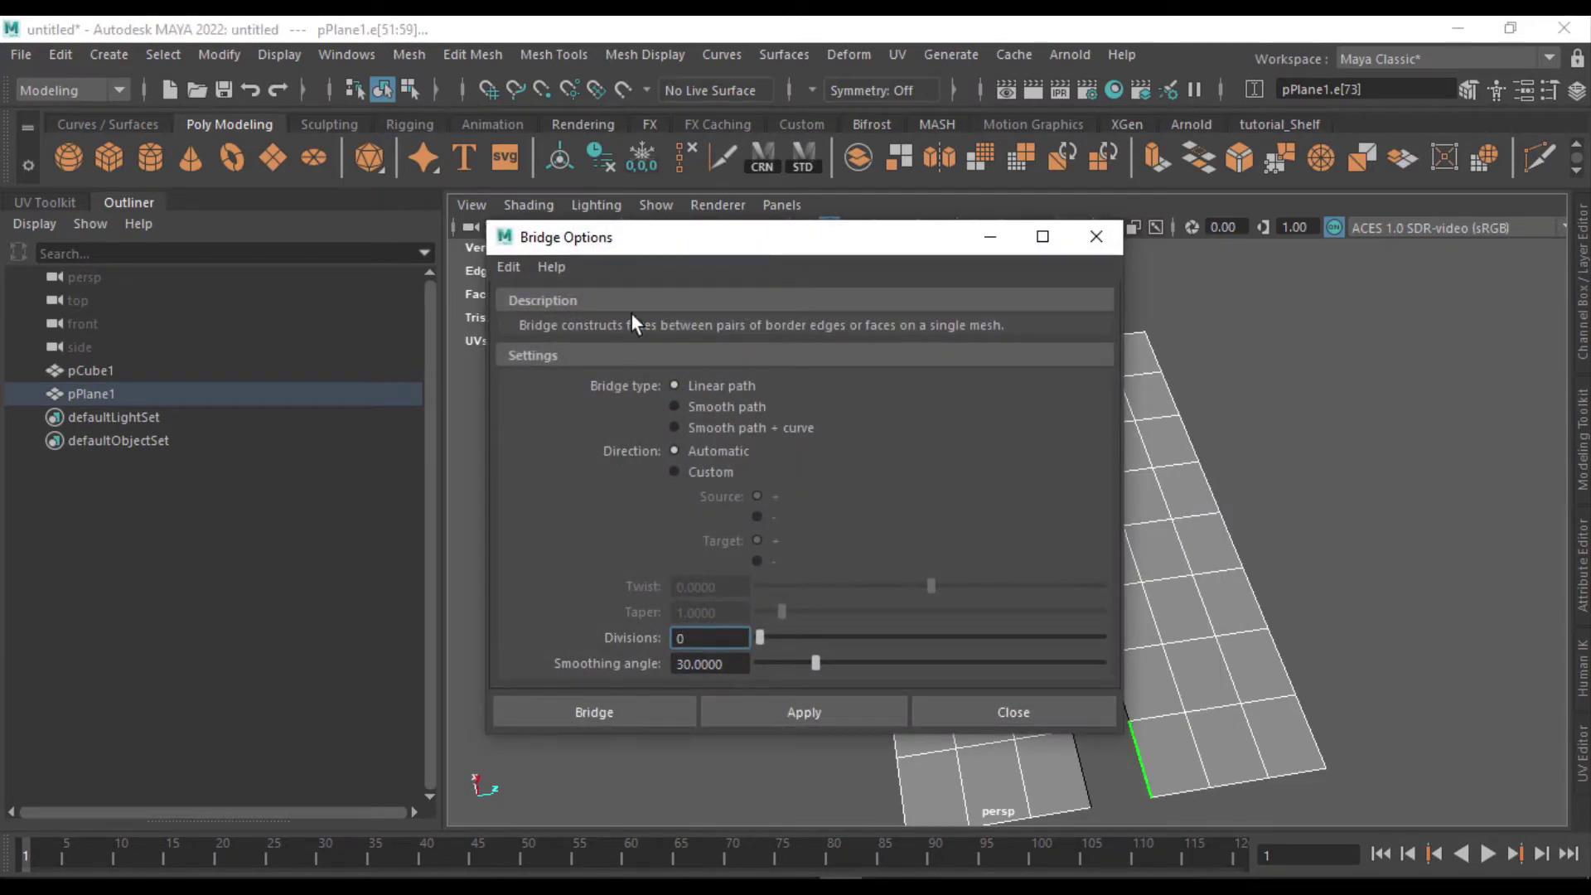
left_click_drag(755, 237, 1415, 237)
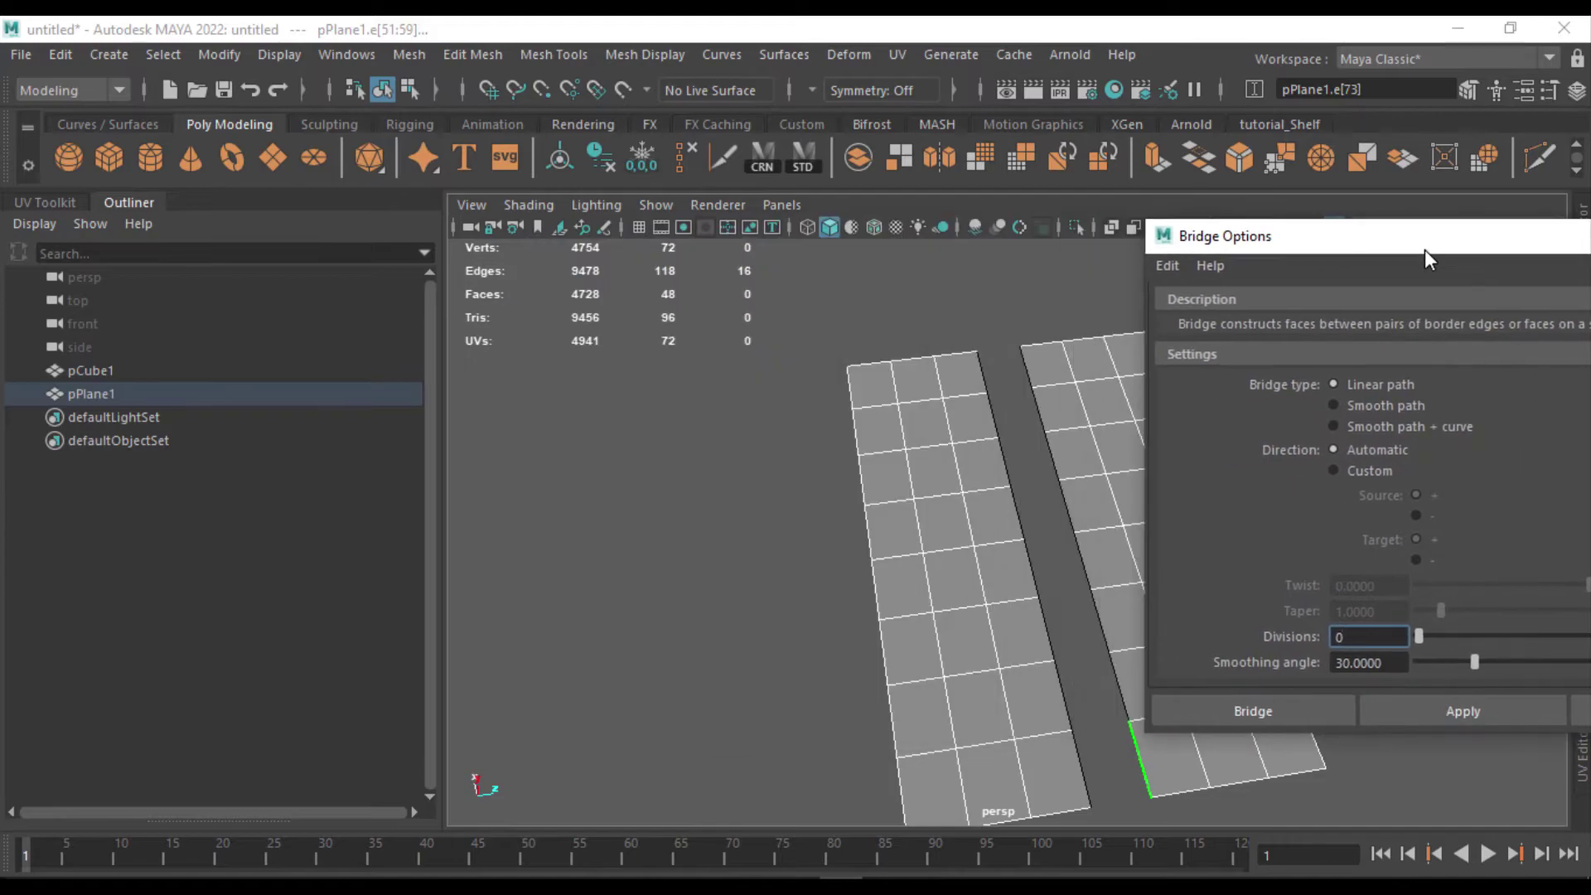
middle_click_drag(1008, 435, 854, 436, "alt")
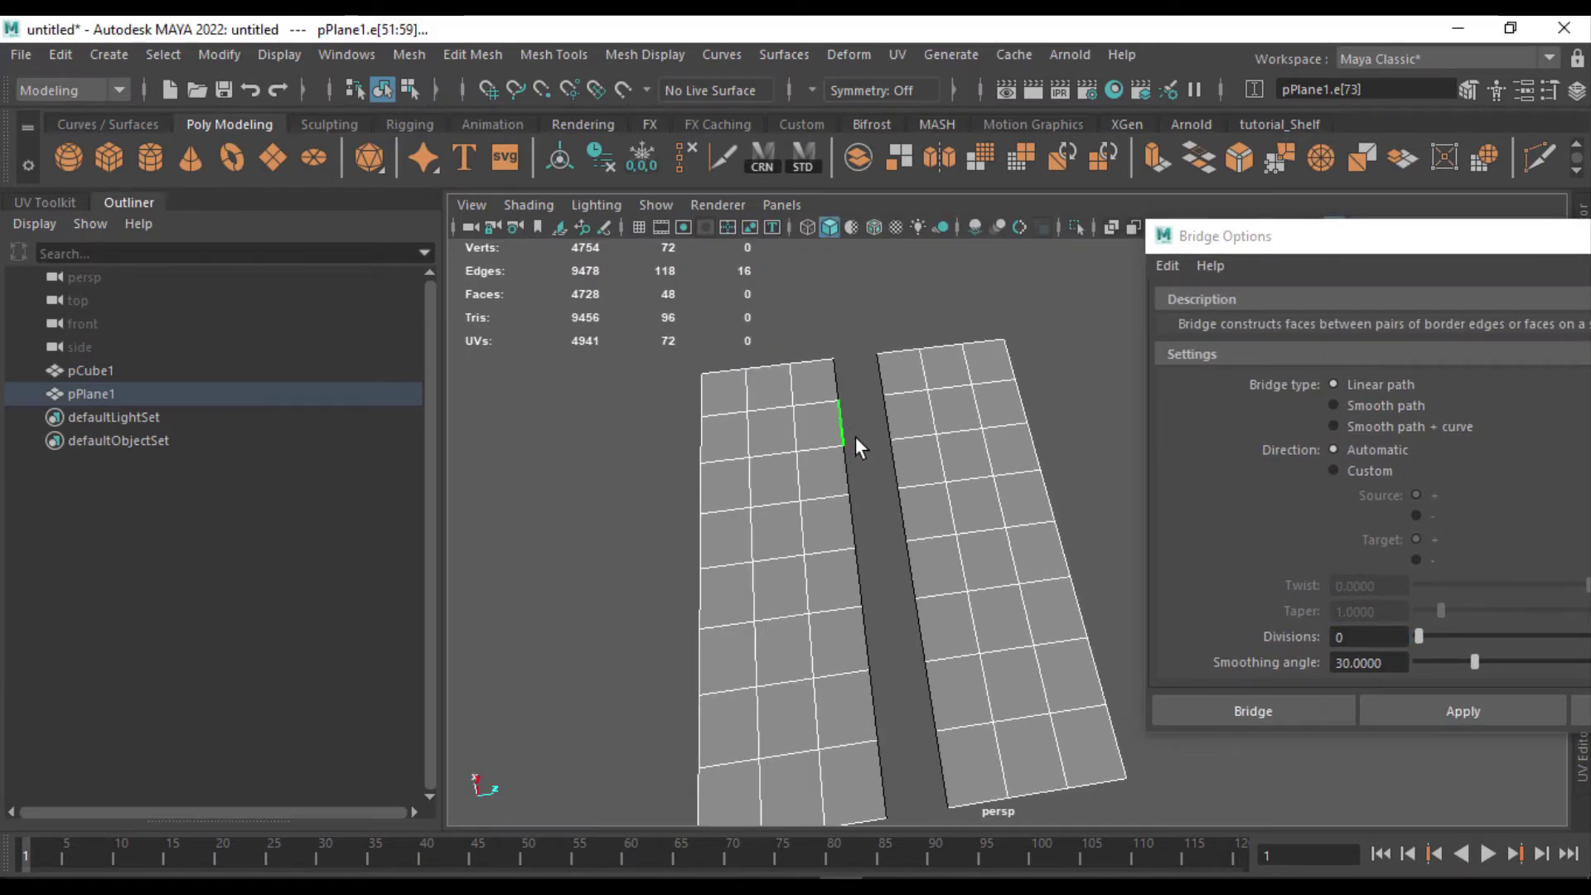
left_click_drag(1314, 238, 1161, 234)
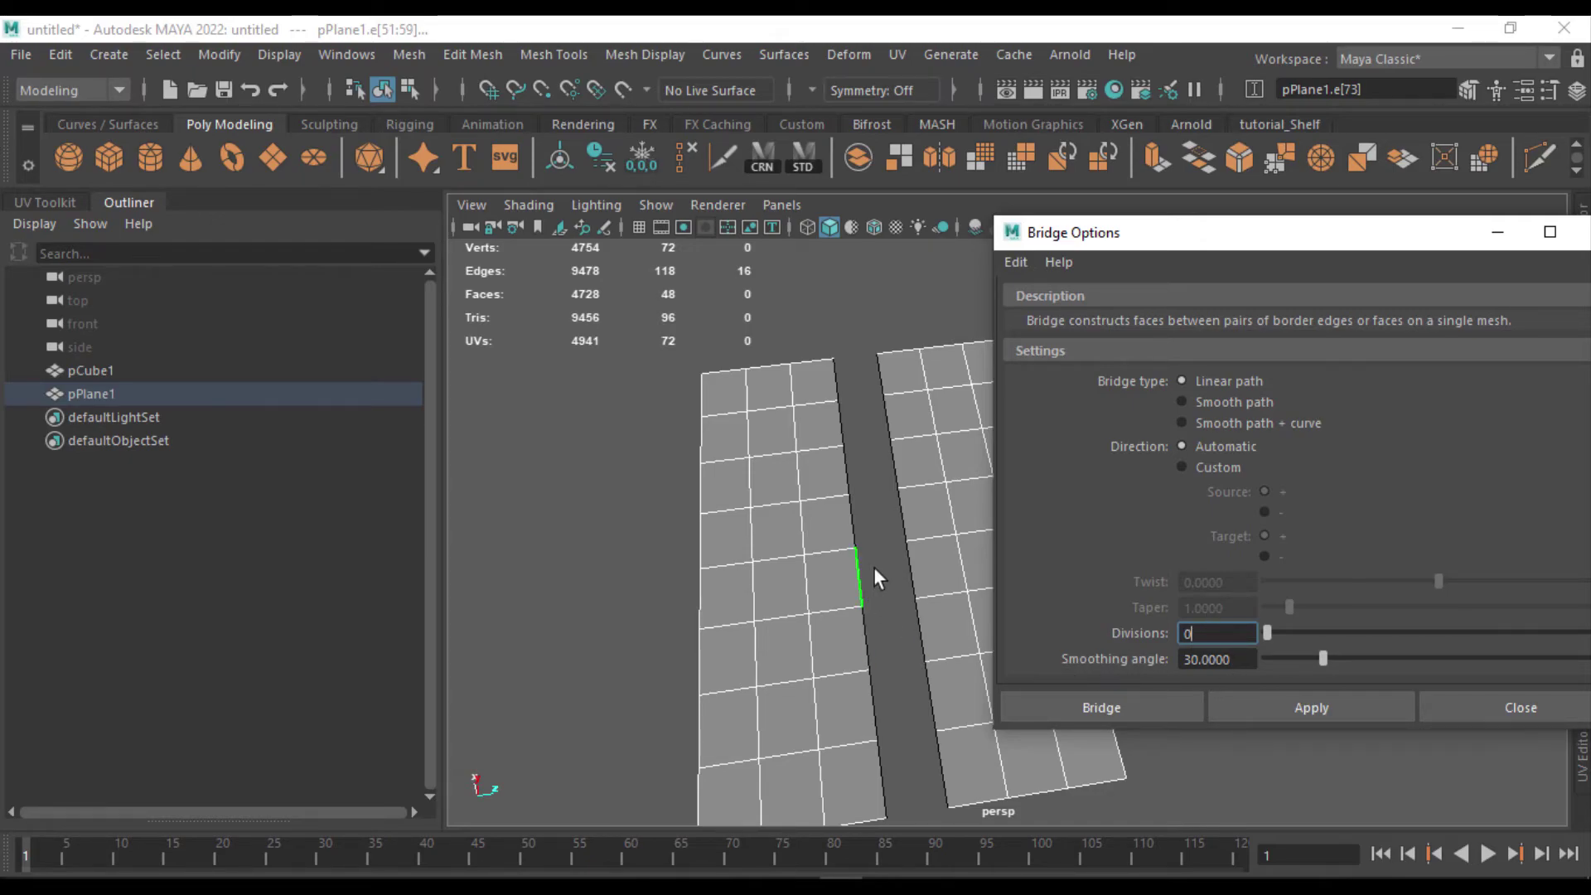
left_click_drag(914, 551, 804, 523, "alt")
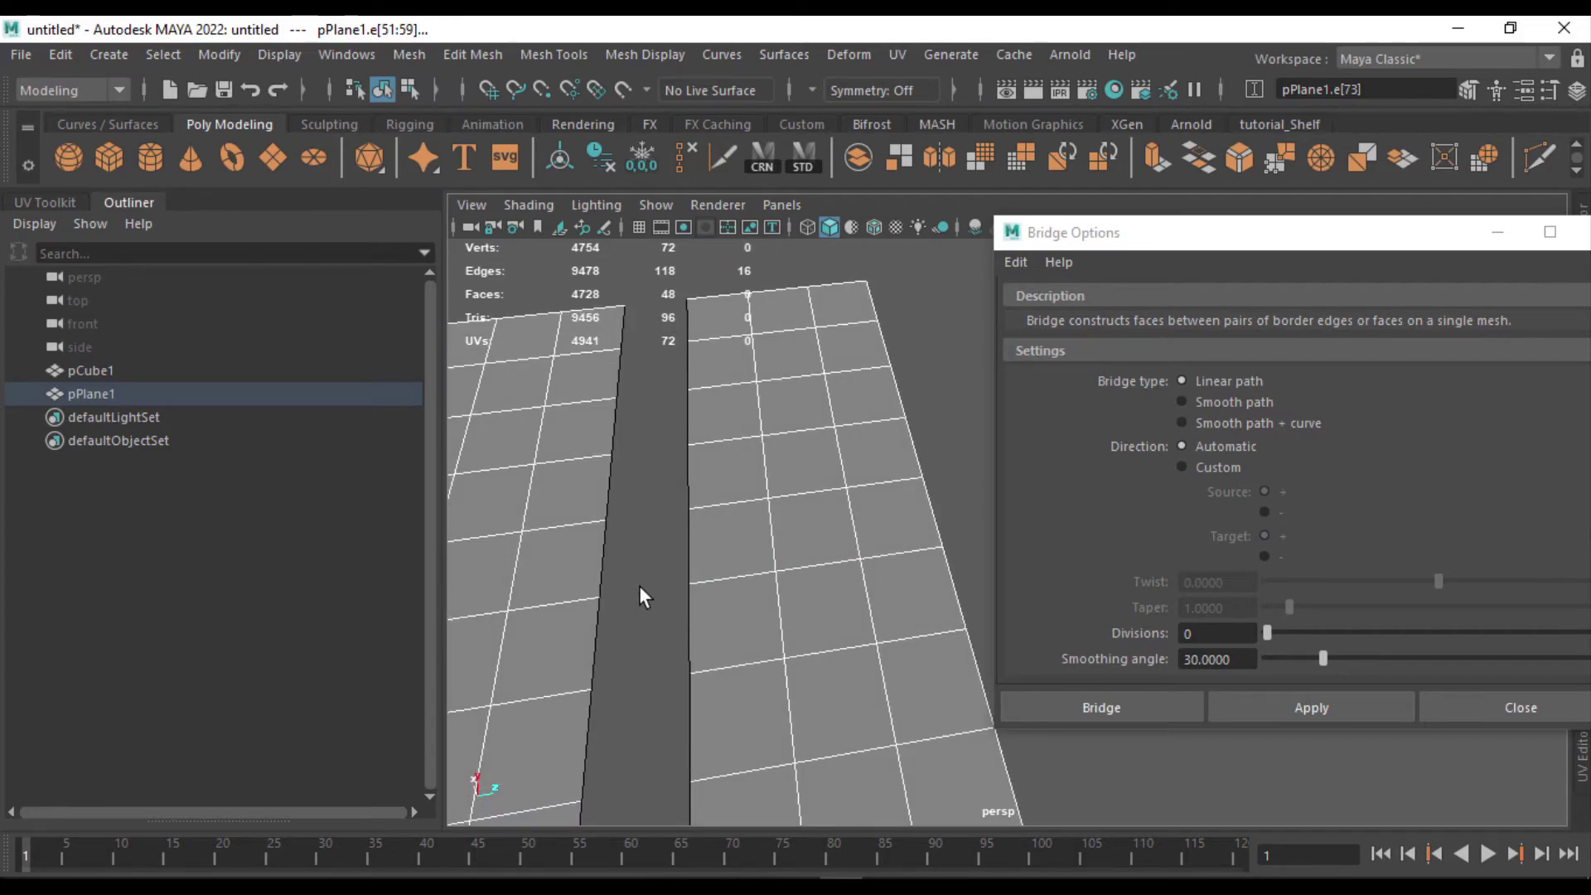
left_click_drag(643, 582, 854, 539, "alt")
left_click(1097, 701)
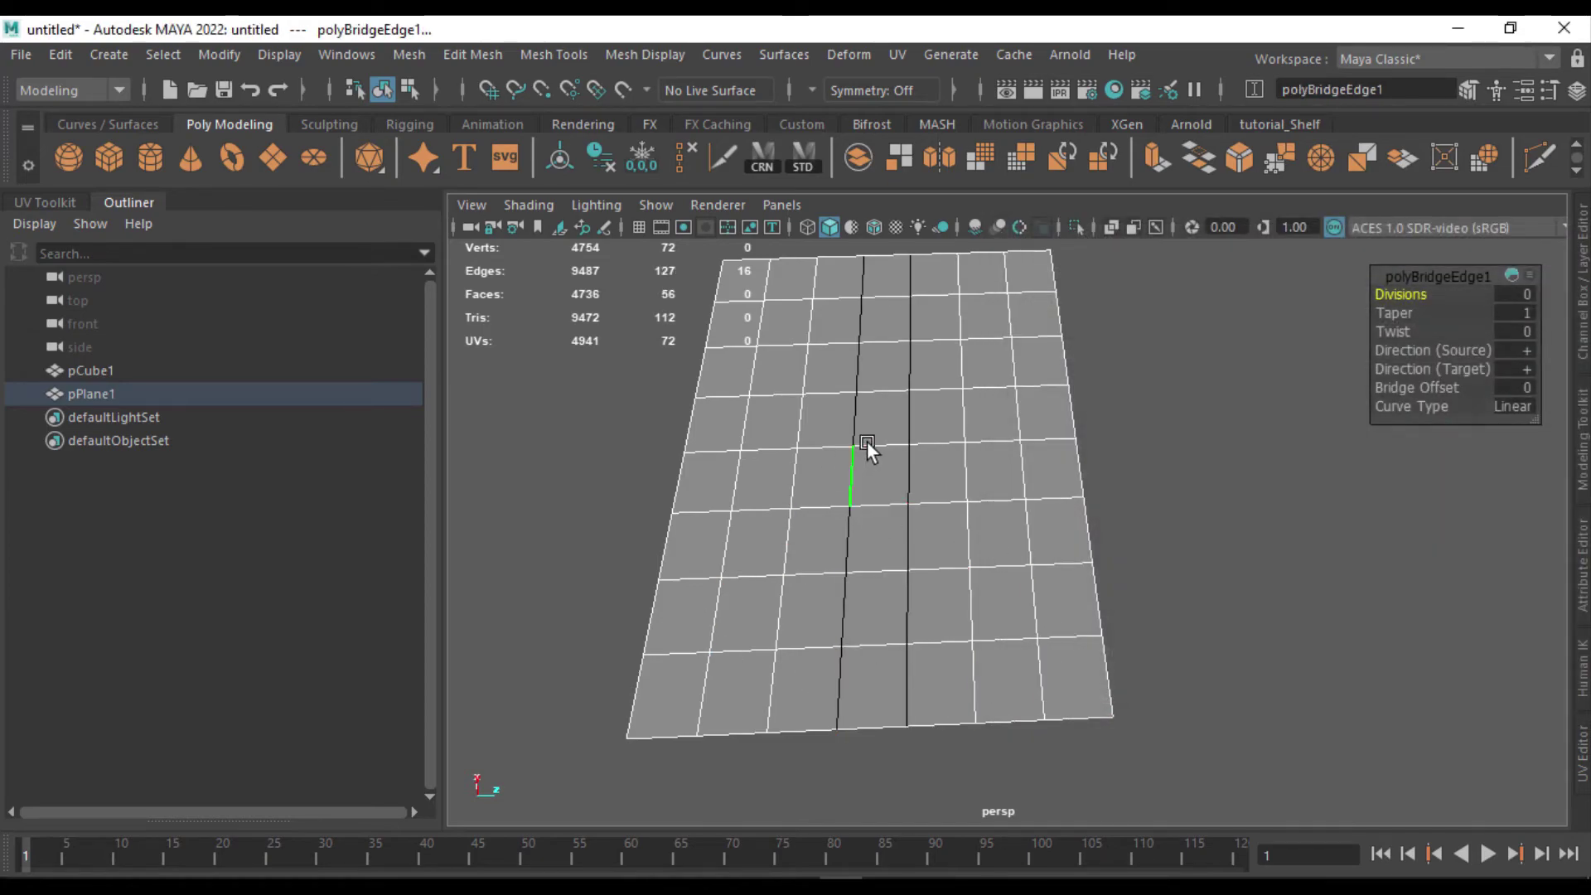
- Return to object mode and reselect the bridged plane to show its wireframe
right_click_drag(868, 244, 959, 280)
left_click(1176, 442)
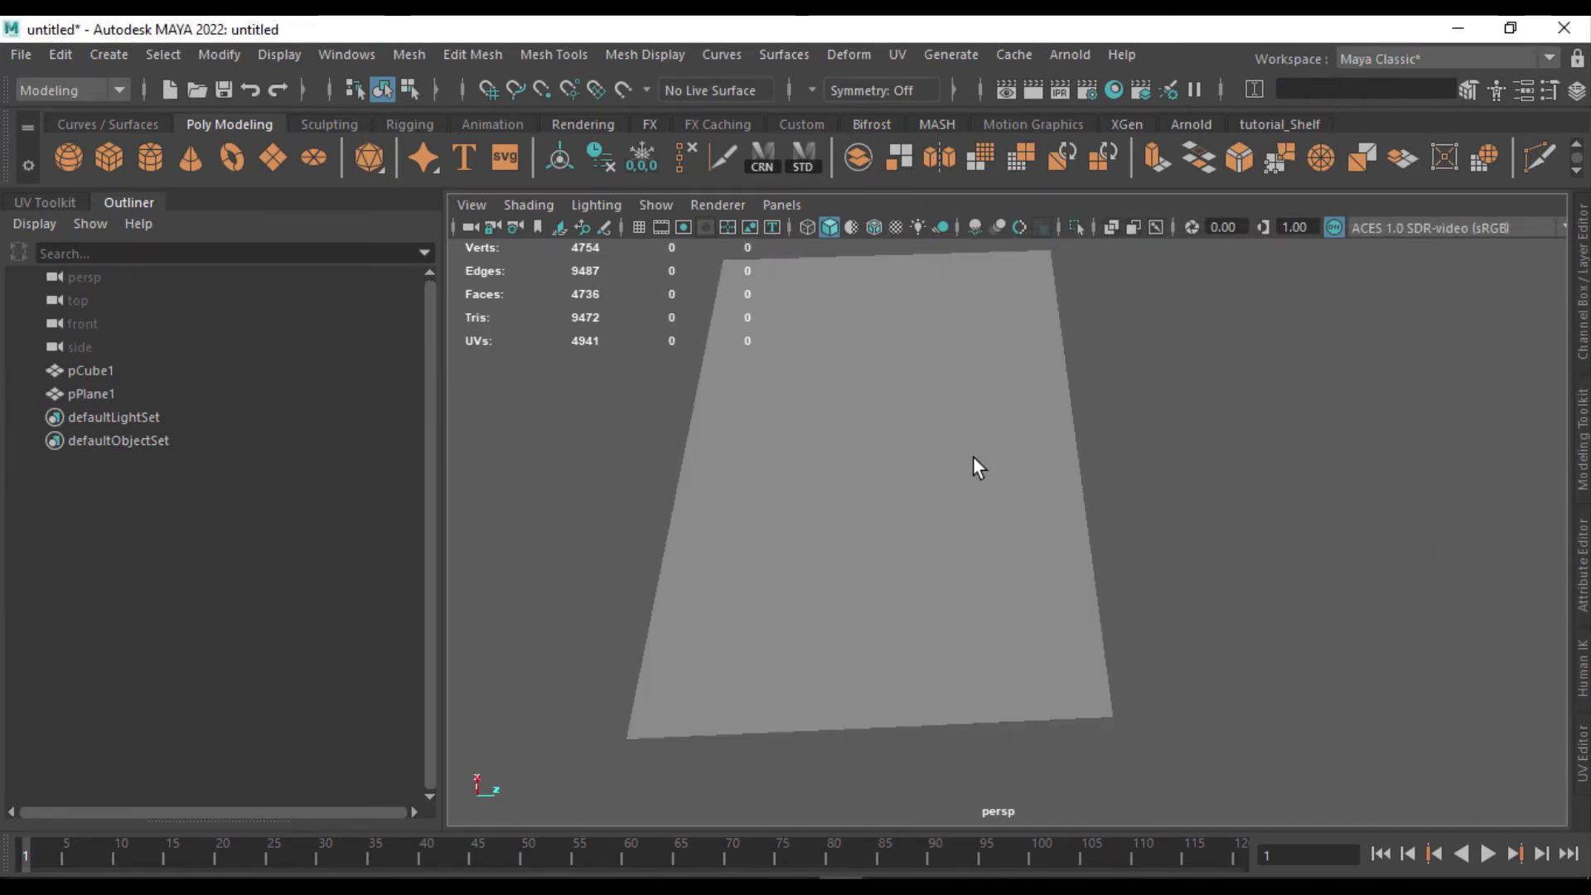
middle_click_drag(973, 456, 1032, 567, "alt")
left_click(1051, 601)
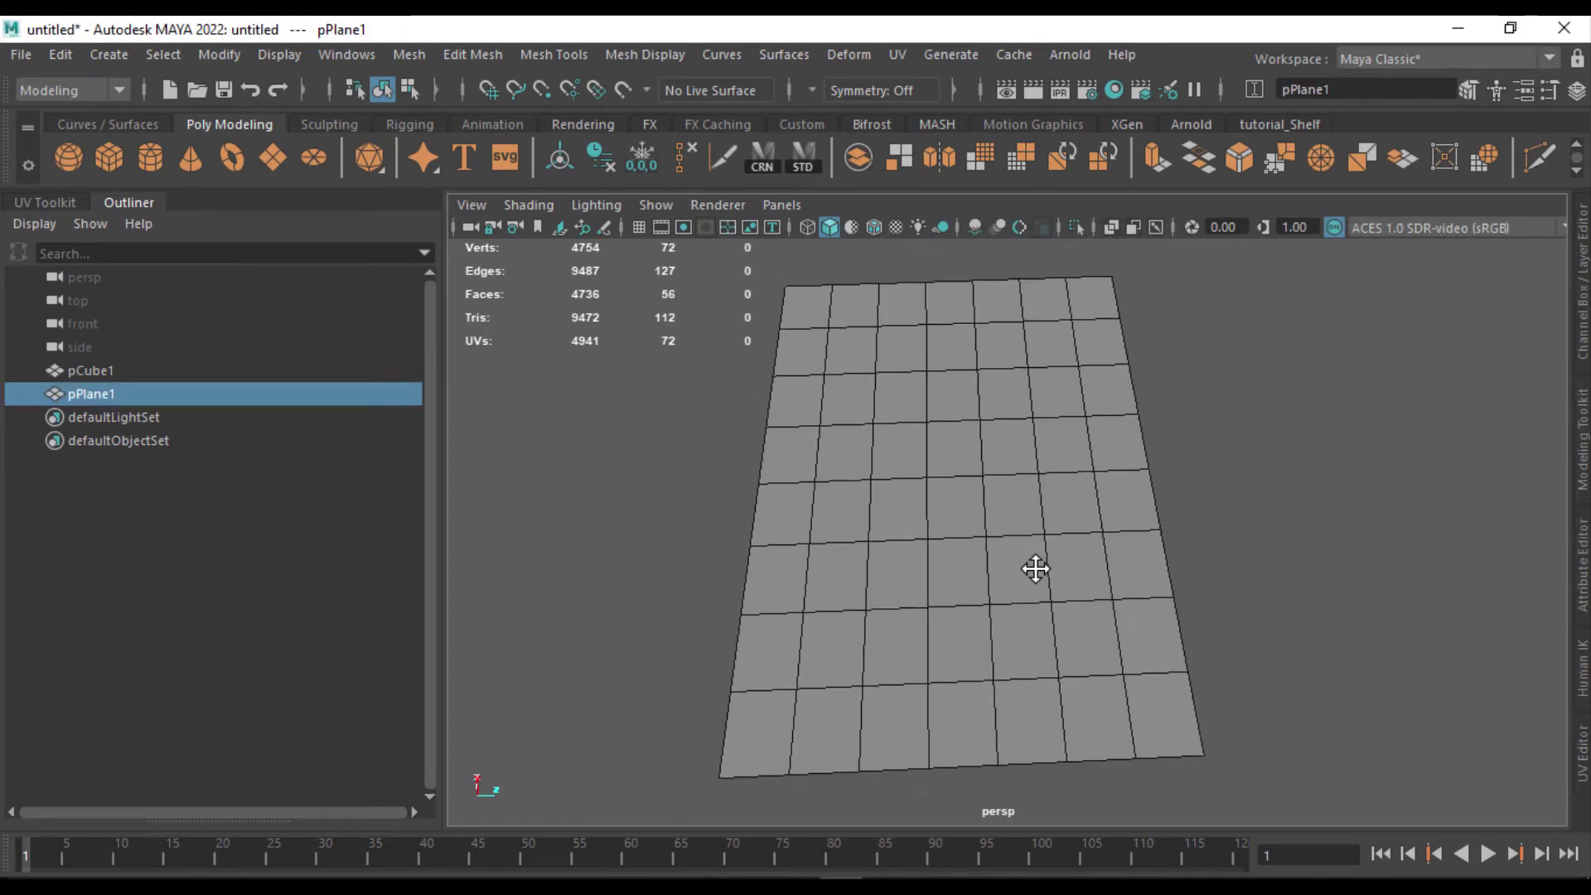